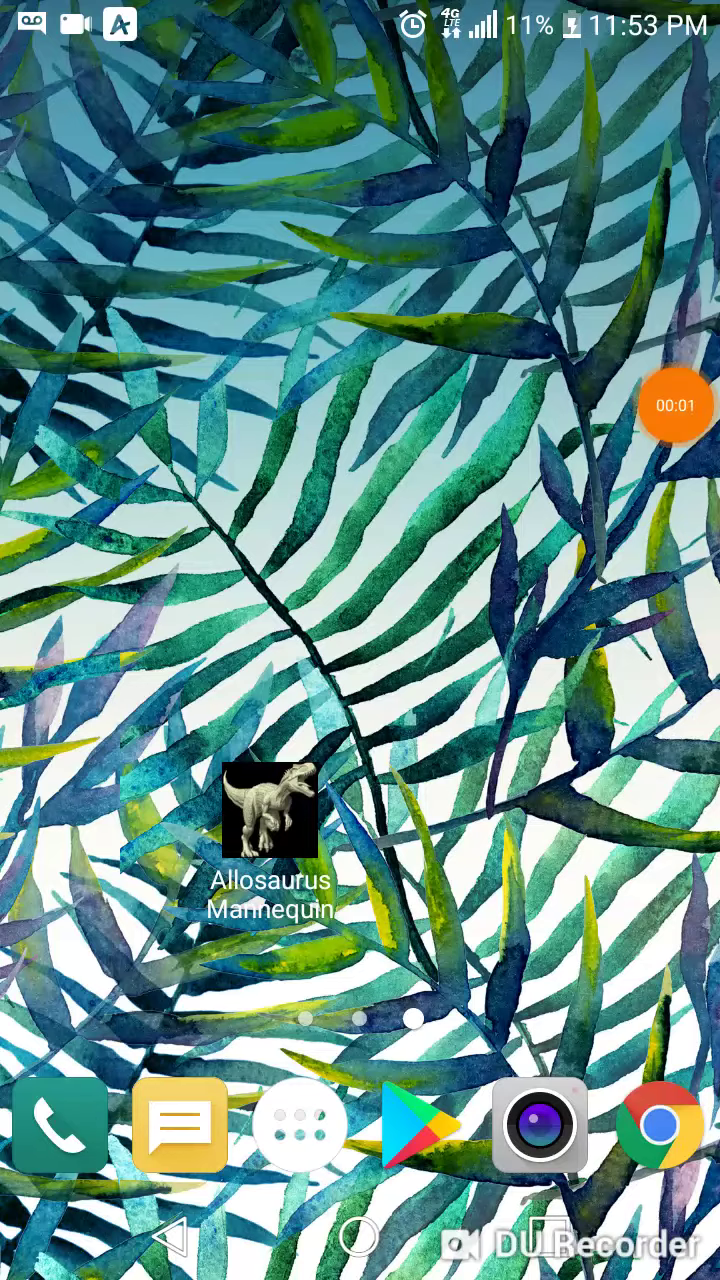
Swipe back to the Allosaurus Mannequin home page and scroll the Recents list to Drawing Cartoons 2.
{"action": "left_click_drag", "start_coordinate": [702, 404], "coordinate": [510, 531]}
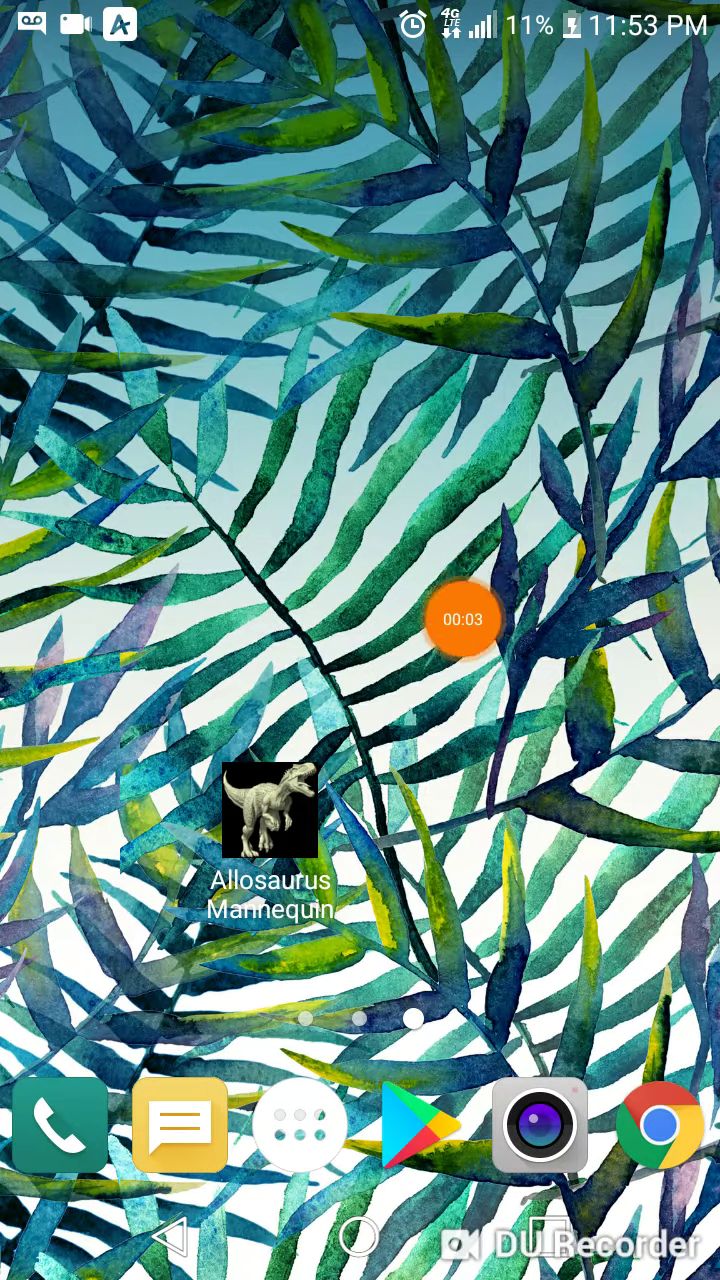
{"action": "left_click_drag", "start_coordinate": [457, 629], "coordinate": [387, 749]}
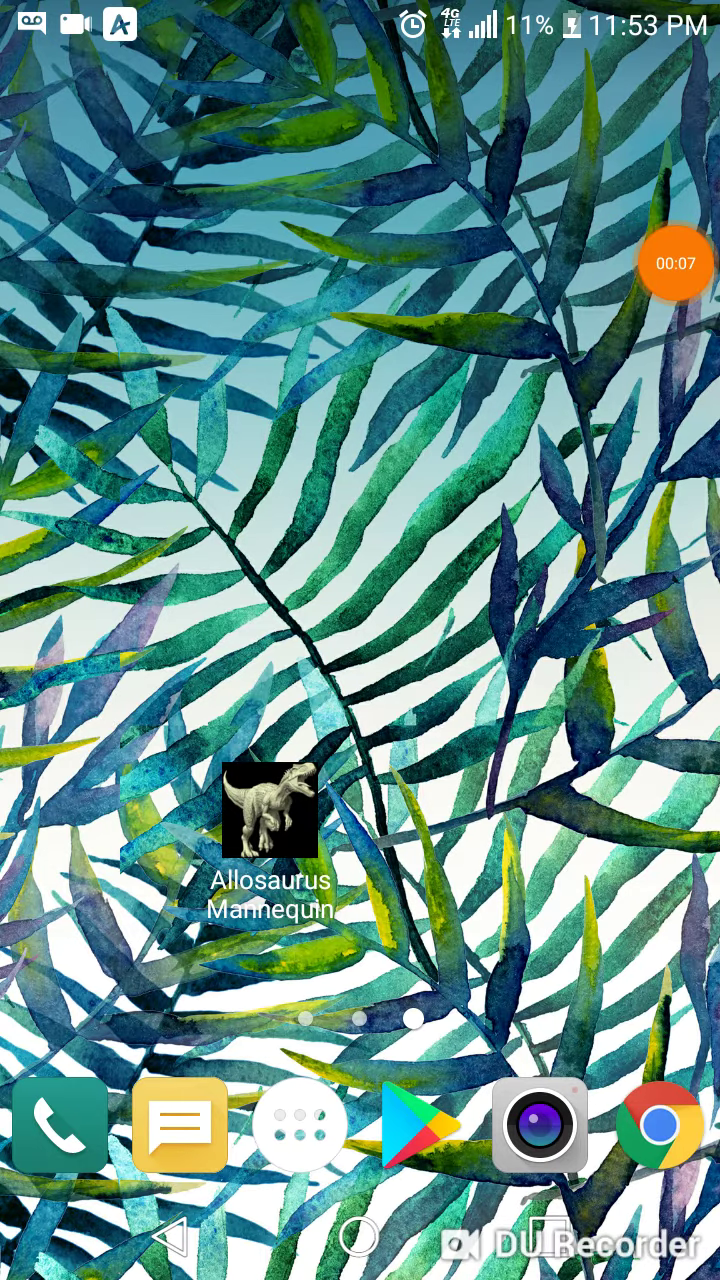
{"action": "mouse_move", "coordinate": [150, 600]}
{"action": "left_mouse_down"}
{"action": "mouse_move", "coordinate": [600, 600]}
{"action": "mouse_move", "coordinate": [150, 600]}
{"action": "left_mouse_up"}
{"action": "left_click_drag", "start_coordinate": [600, 700], "coordinate": [150, 700]}
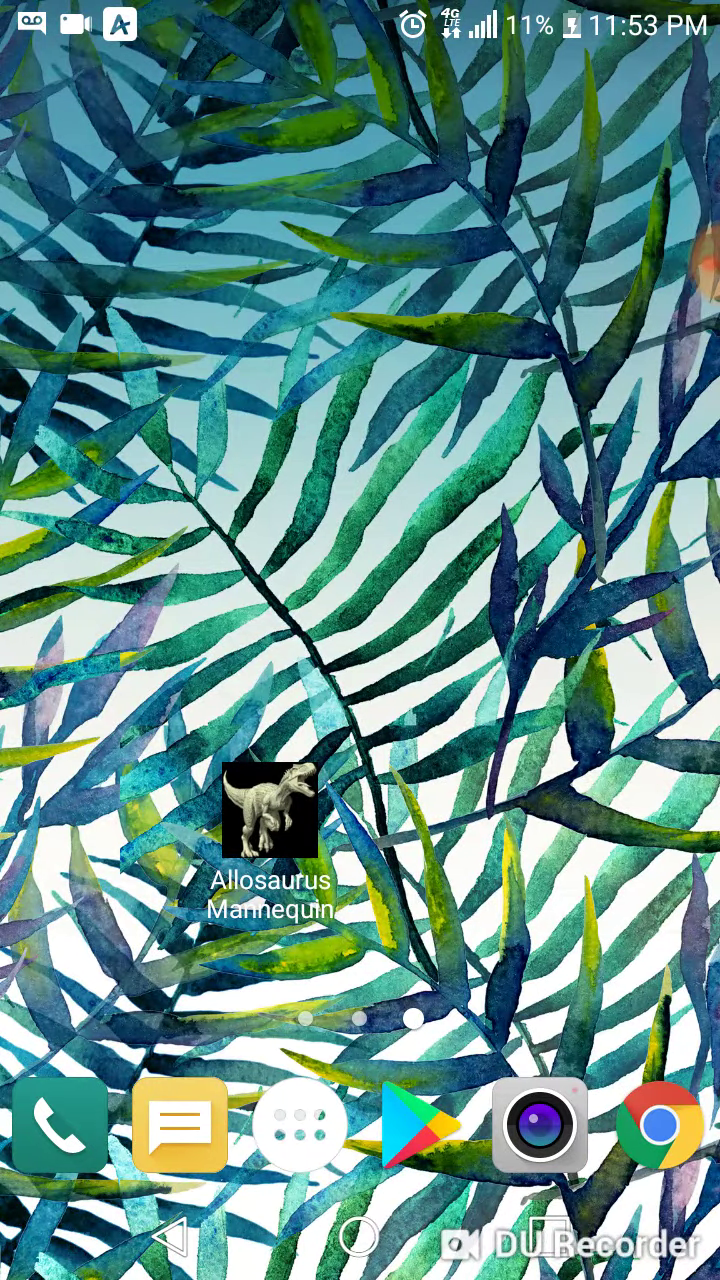
{"action": "left_click", "coordinate": [548, 1238]}
{"action": "left_click_drag", "start_coordinate": [360, 400], "coordinate": [360, 900]}
{"action": "left_click_drag", "start_coordinate": [360, 600], "coordinate": [360, 700]}
Reopen the serpent animation, frame the whole serpent, and bend its head back toward the upper left.
{"action": "left_click", "coordinate": [430, 600]}
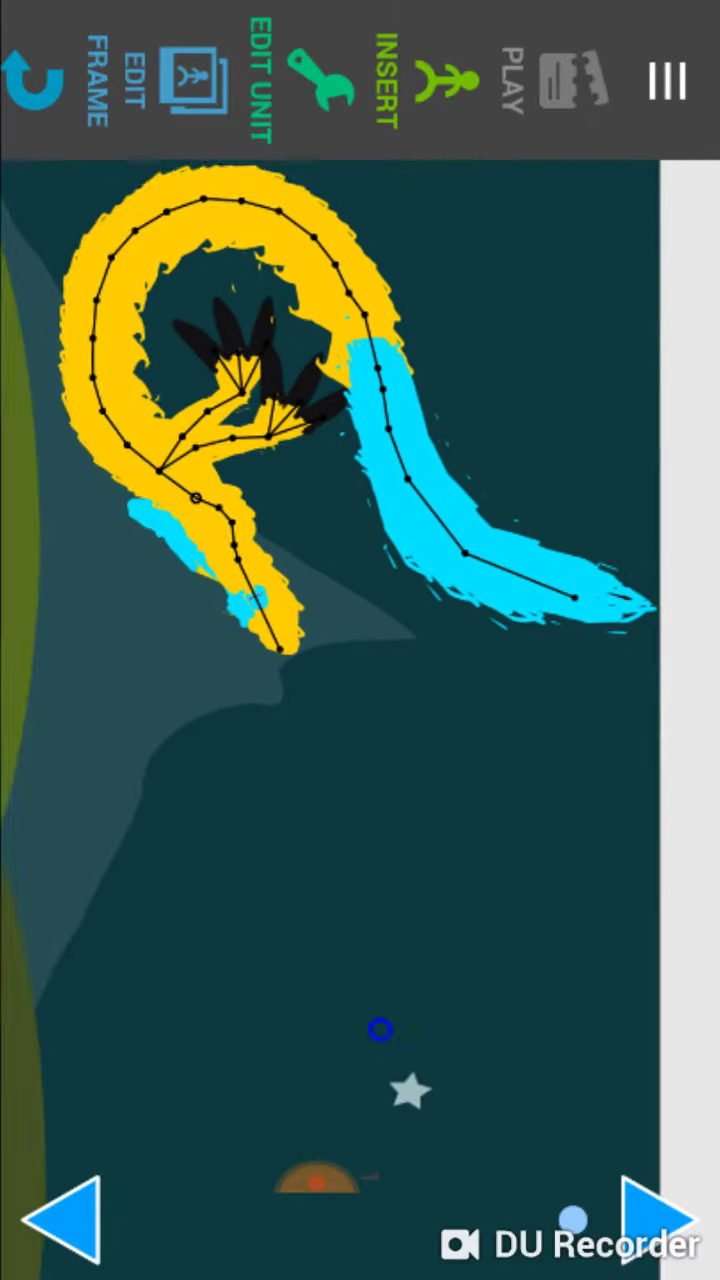
{"action": "left_click_drag", "start_coordinate": [300, 500], "coordinate": [350, 700]}
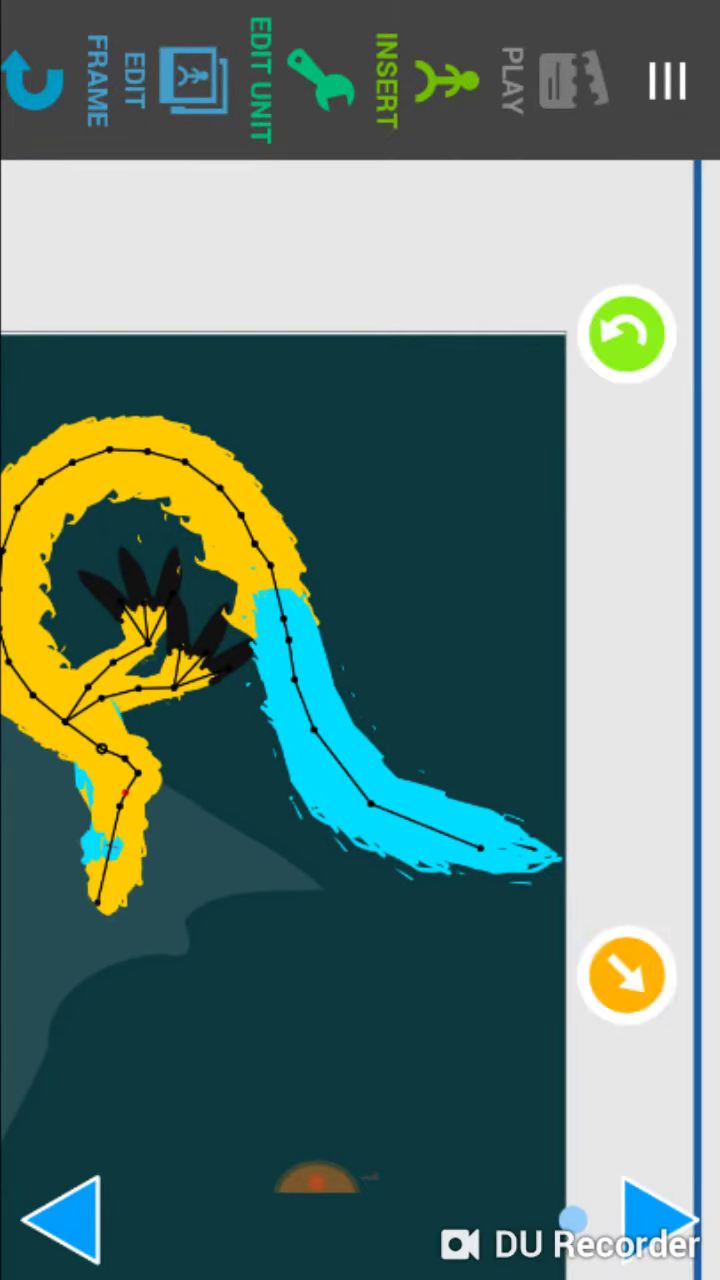
{"action": "mouse_move", "coordinate": [31, 936]}
{"action": "left_mouse_down"}
{"action": "mouse_move", "coordinate": [570, 265]}
{"action": "mouse_move", "coordinate": [260, 248]}
{"action": "left_mouse_up"}
{"action": "left_click_drag", "start_coordinate": [100, 990], "coordinate": [297, 1077]}
{"action": "left_click_drag", "start_coordinate": [540, 320], "coordinate": [97, 354]}
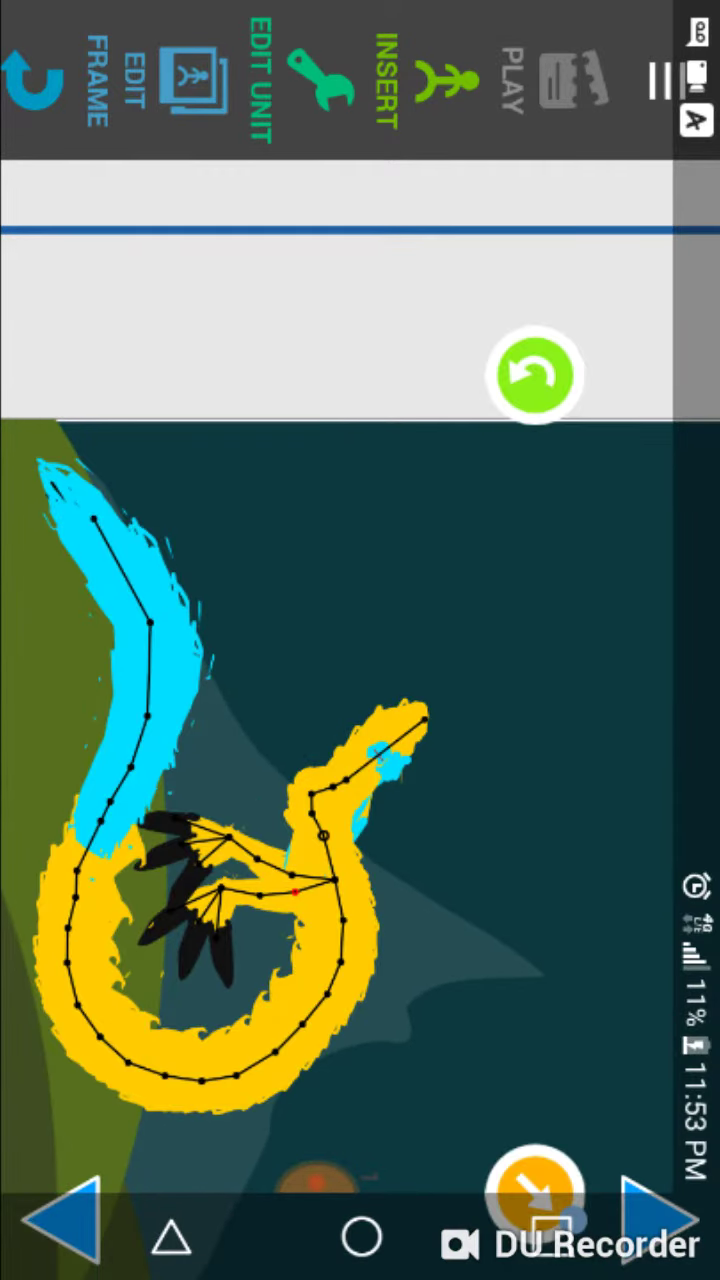
{"action": "mouse_move", "coordinate": [395, 745]}
{"action": "left_mouse_down"}
{"action": "mouse_move", "coordinate": [328, 772]}
{"action": "mouse_move", "coordinate": [286, 686]}
{"action": "mouse_move", "coordinate": [303, 770]}
{"action": "mouse_move", "coordinate": [214, 714]}
{"action": "mouse_move", "coordinate": [303, 760]}
{"action": "mouse_move", "coordinate": [210, 740]}
{"action": "mouse_move", "coordinate": [323, 760]}
{"action": "mouse_move", "coordinate": [308, 757]}
{"action": "left_mouse_up"}
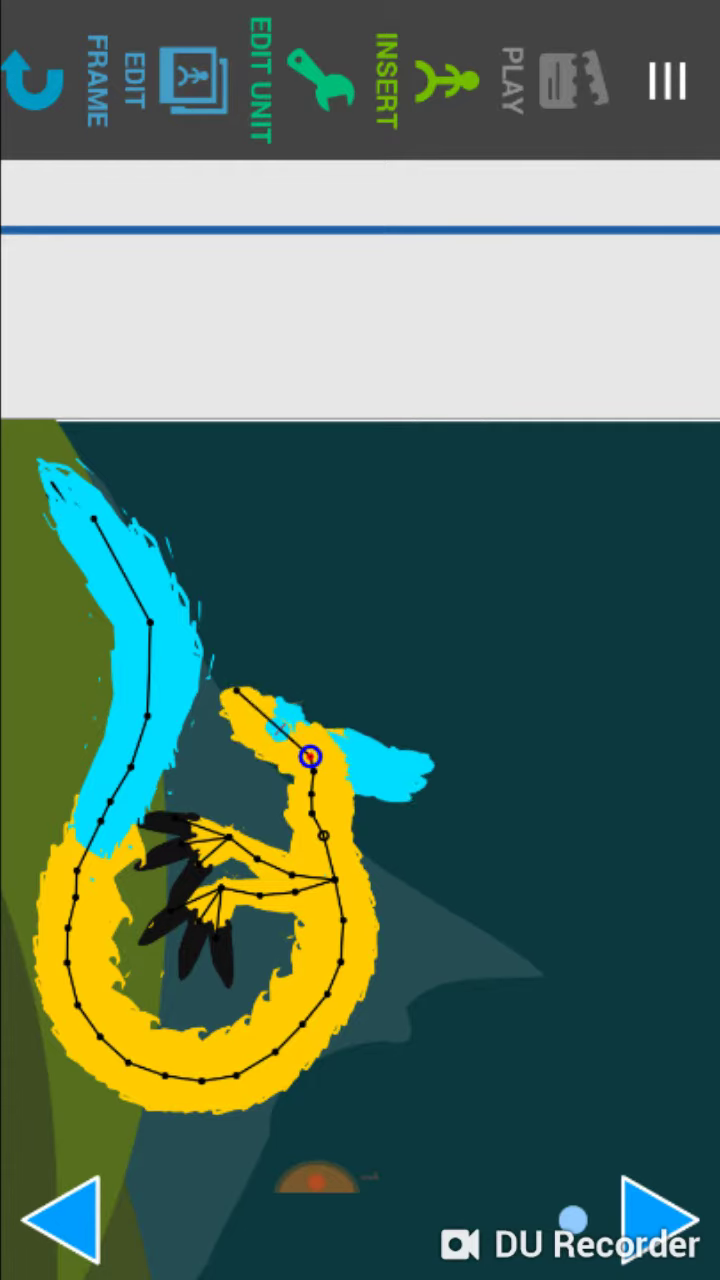
Swing the cyan tail around, then straighten it to point straight up.
{"action": "left_click_drag", "start_coordinate": [371, 420], "coordinate": [371, 294]}
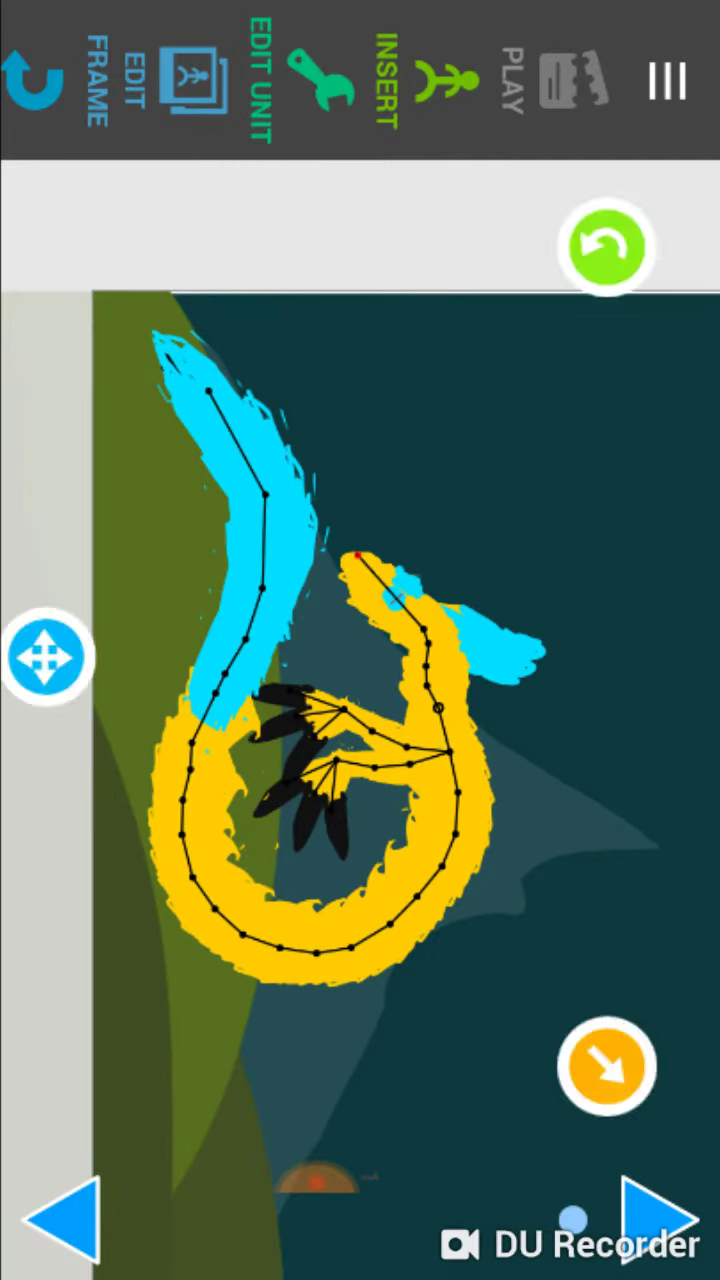
{"action": "left_click_drag", "start_coordinate": [47, 657], "coordinate": [43, 1010]}
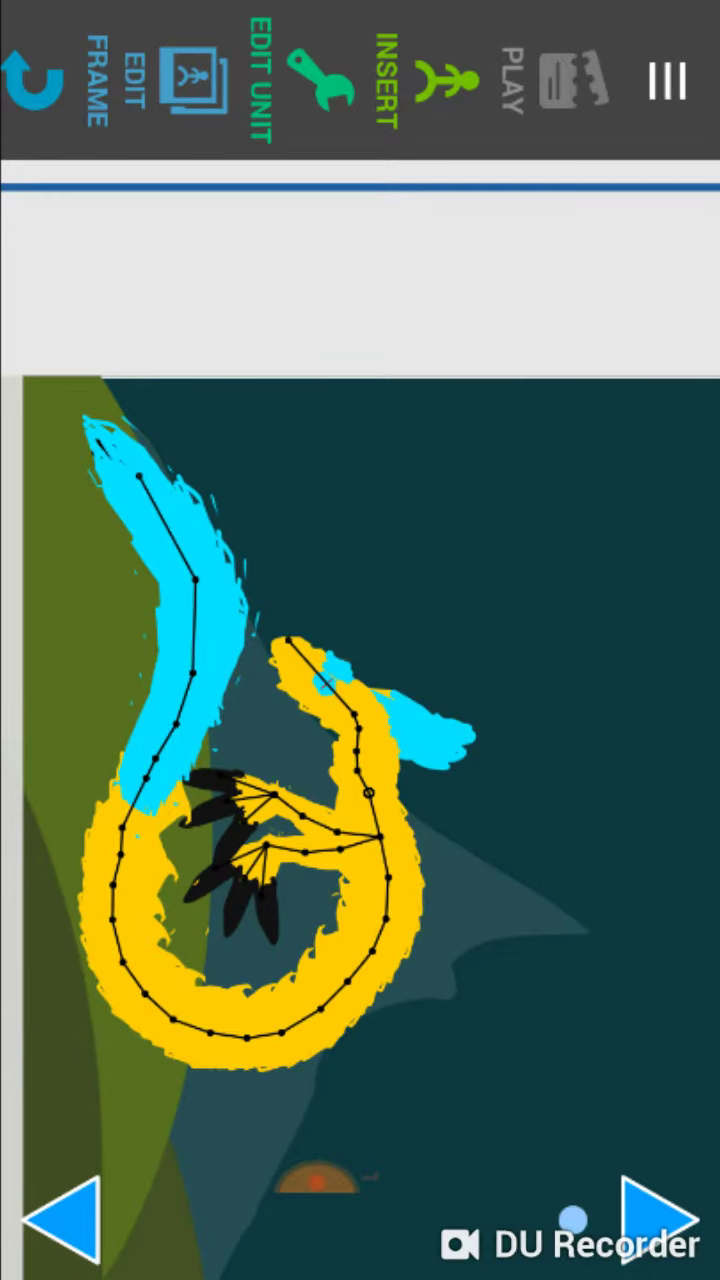
{"action": "left_click_drag", "start_coordinate": [140, 480], "coordinate": [230, 467]}
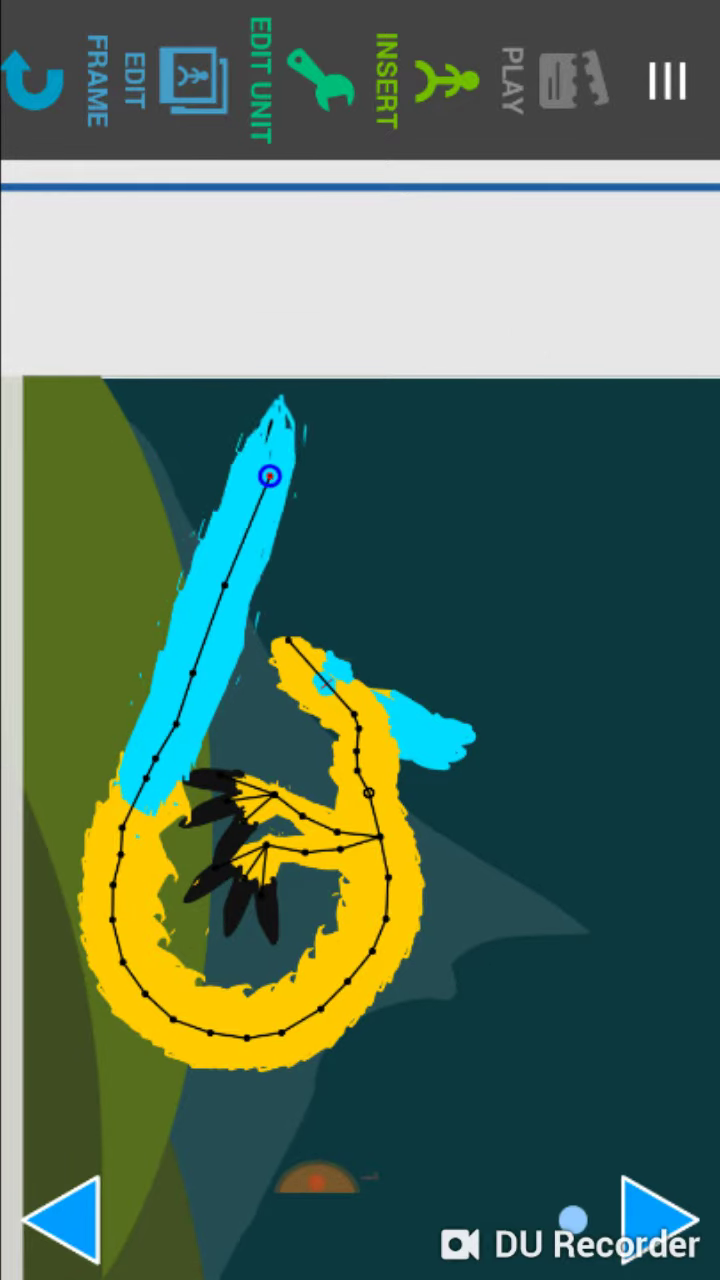
{"action": "mouse_move", "coordinate": [272, 478]}
{"action": "left_mouse_down"}
{"action": "mouse_move", "coordinate": [251, 600]}
{"action": "mouse_move", "coordinate": [380, 592]}
{"action": "left_mouse_up"}
{"action": "mouse_move", "coordinate": [262, 612]}
{"action": "left_mouse_down"}
{"action": "mouse_move", "coordinate": [189, 674]}
{"action": "mouse_move", "coordinate": [105, 835]}
{"action": "mouse_move", "coordinate": [115, 825]}
{"action": "left_mouse_up"}
{"action": "mouse_move", "coordinate": [335, 600]}
{"action": "left_mouse_down"}
{"action": "mouse_move", "coordinate": [200, 450]}
{"action": "mouse_move", "coordinate": [120, 440]}
{"action": "left_mouse_up"}
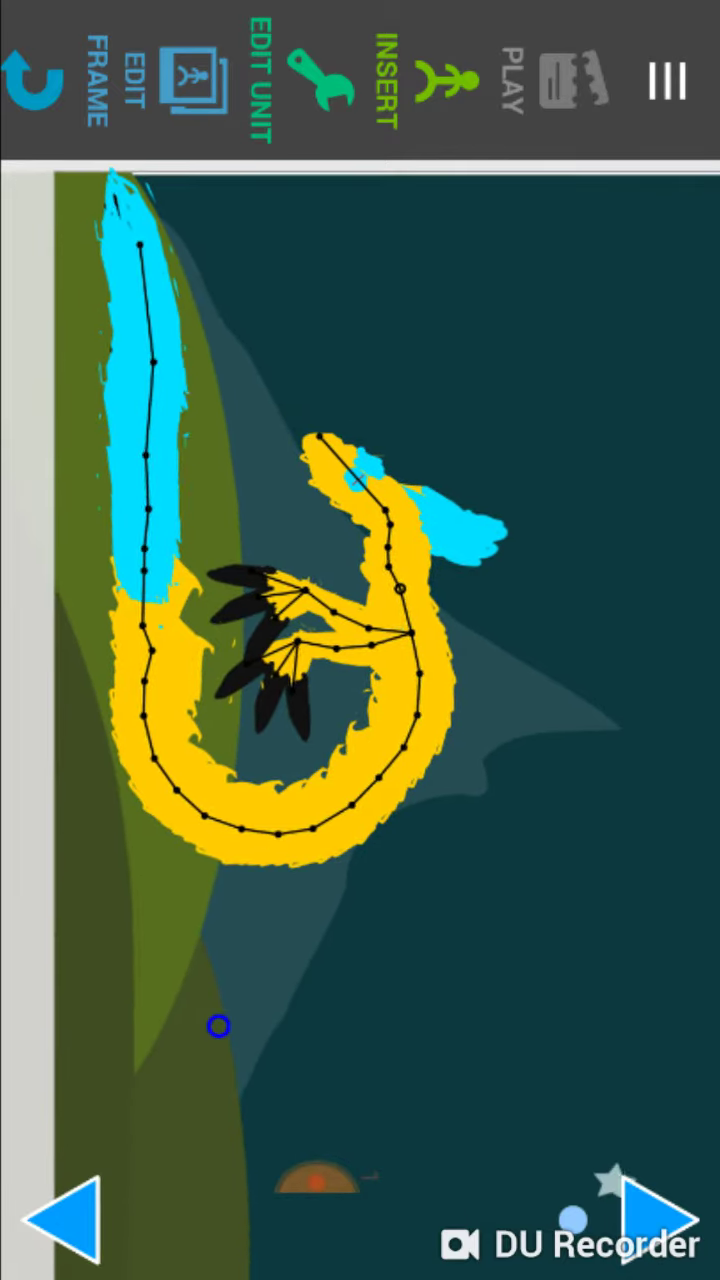
{"action": "left_click_drag", "start_coordinate": [218, 1025], "coordinate": [637, 975]}
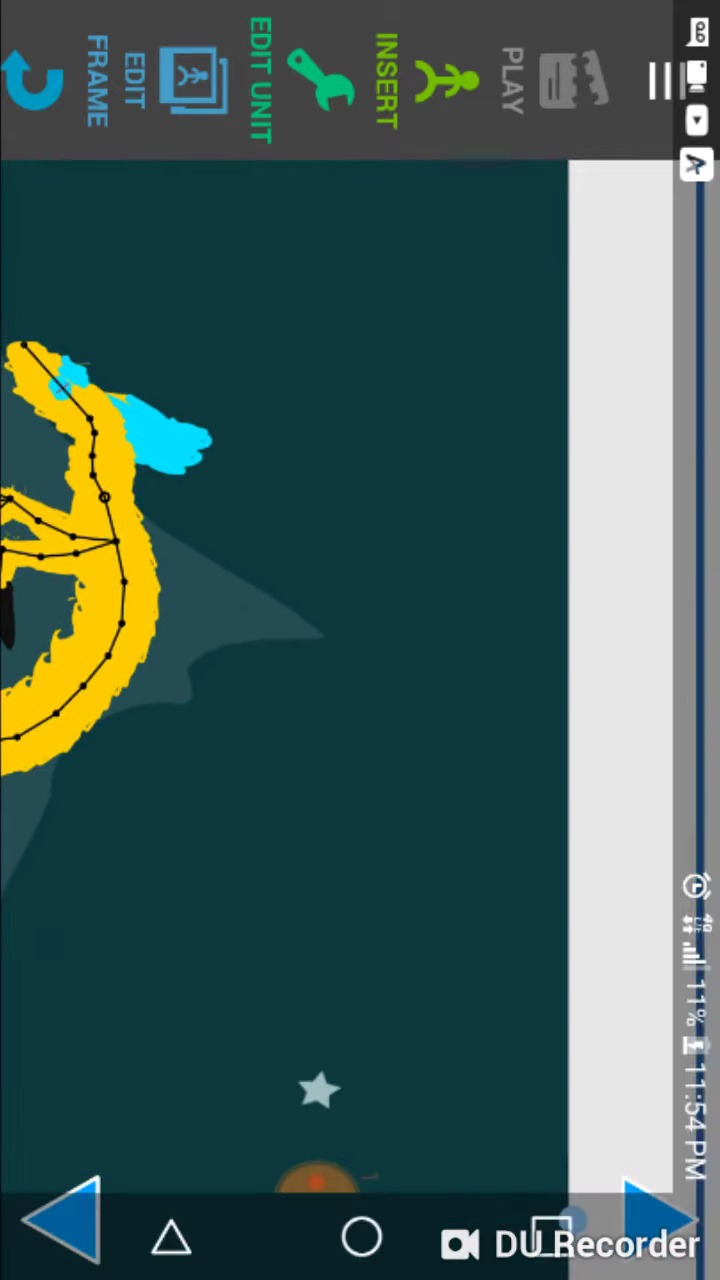
{"action": "left_click_drag", "start_coordinate": [710, 640], "coordinate": [300, 640]}
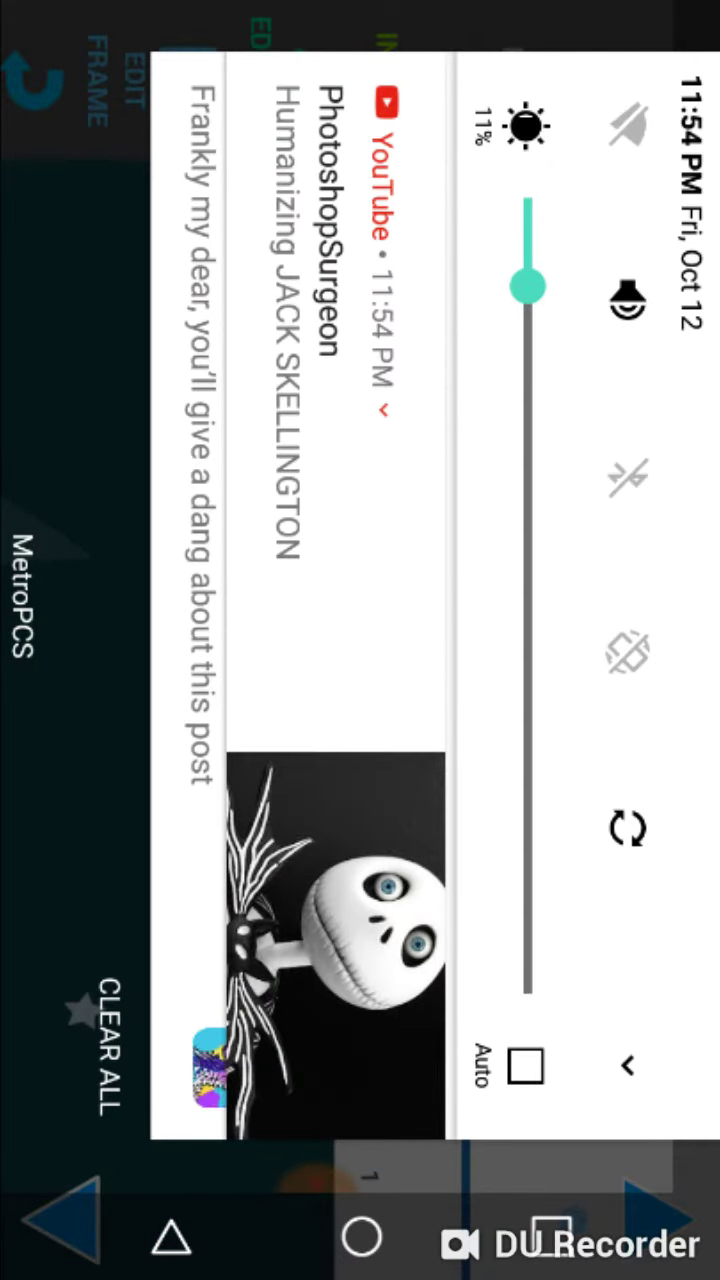
{"action": "left_click_drag", "start_coordinate": [300, 640], "coordinate": [710, 640]}
{"action": "left_click_drag", "start_coordinate": [600, 700], "coordinate": [200, 700]}
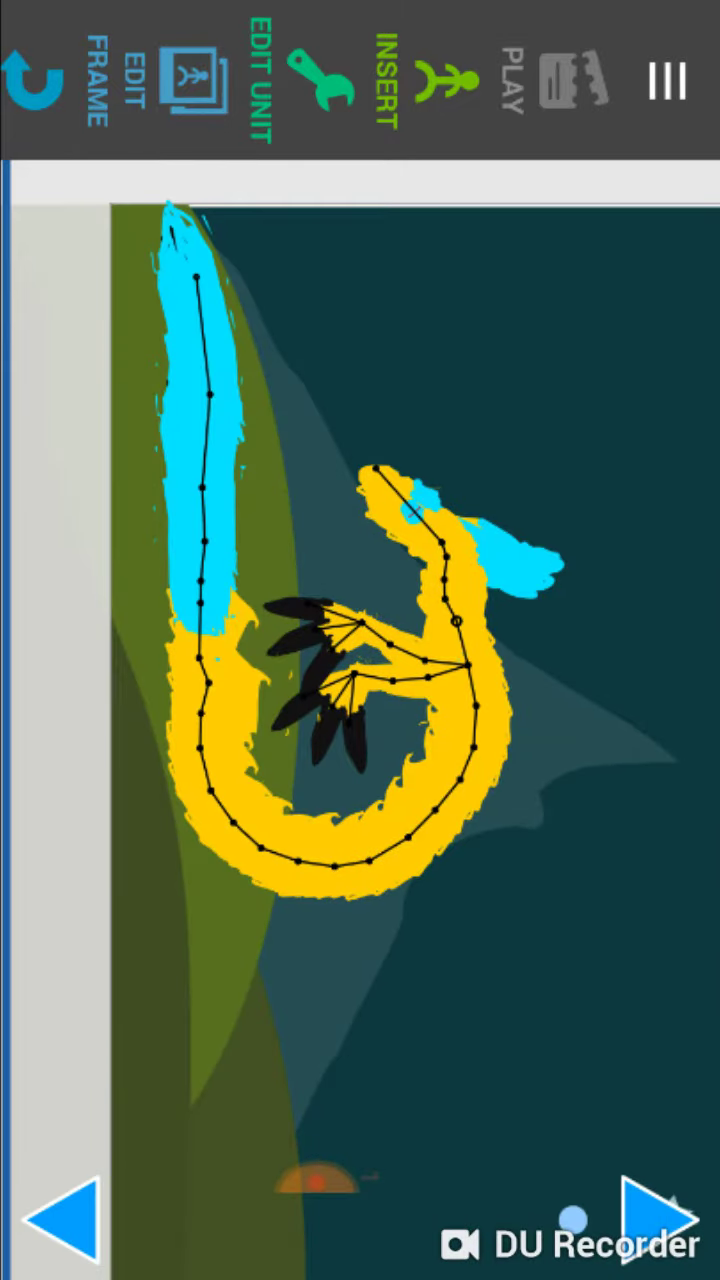
{"action": "left_click_drag", "start_coordinate": [400, 700], "coordinate": [315, 640]}
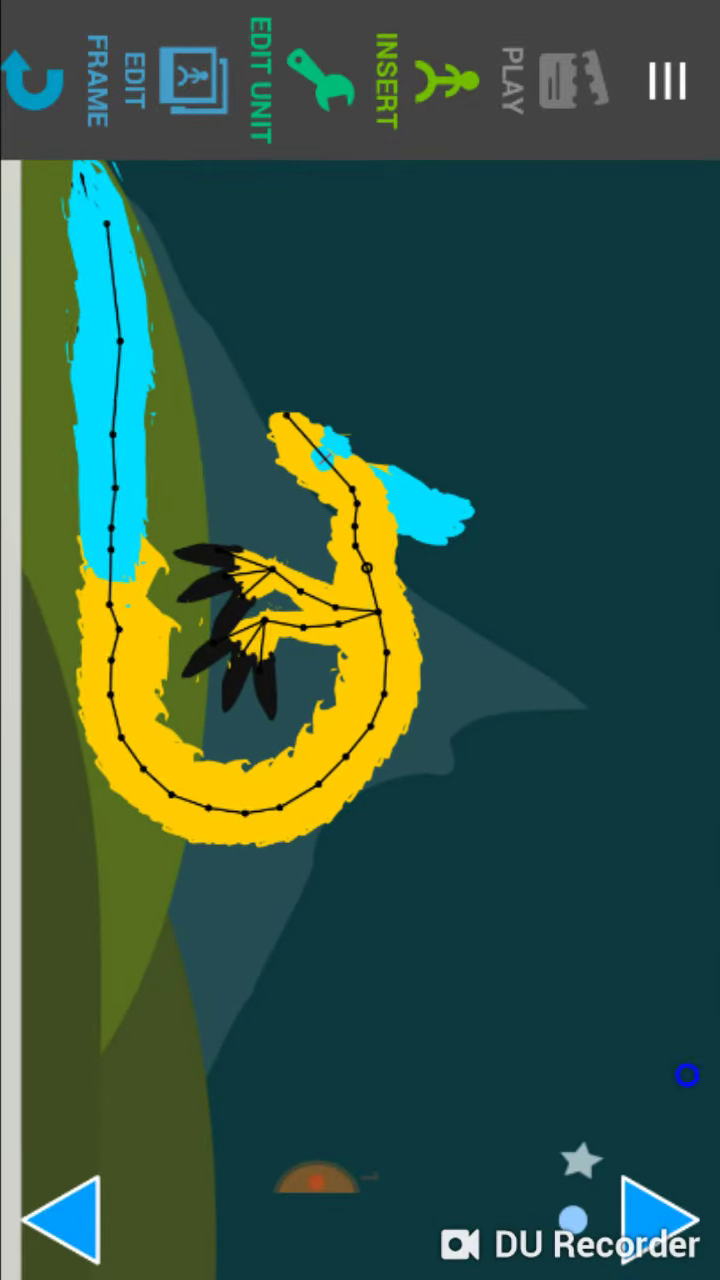
{"action": "mouse_move", "coordinate": [450, 700]}
{"action": "left_mouse_down"}
{"action": "mouse_move", "coordinate": [270, 620]}
{"action": "mouse_move", "coordinate": [380, 670]}
{"action": "left_mouse_up"}
{"action": "left_click", "coordinate": [480, 1158]}
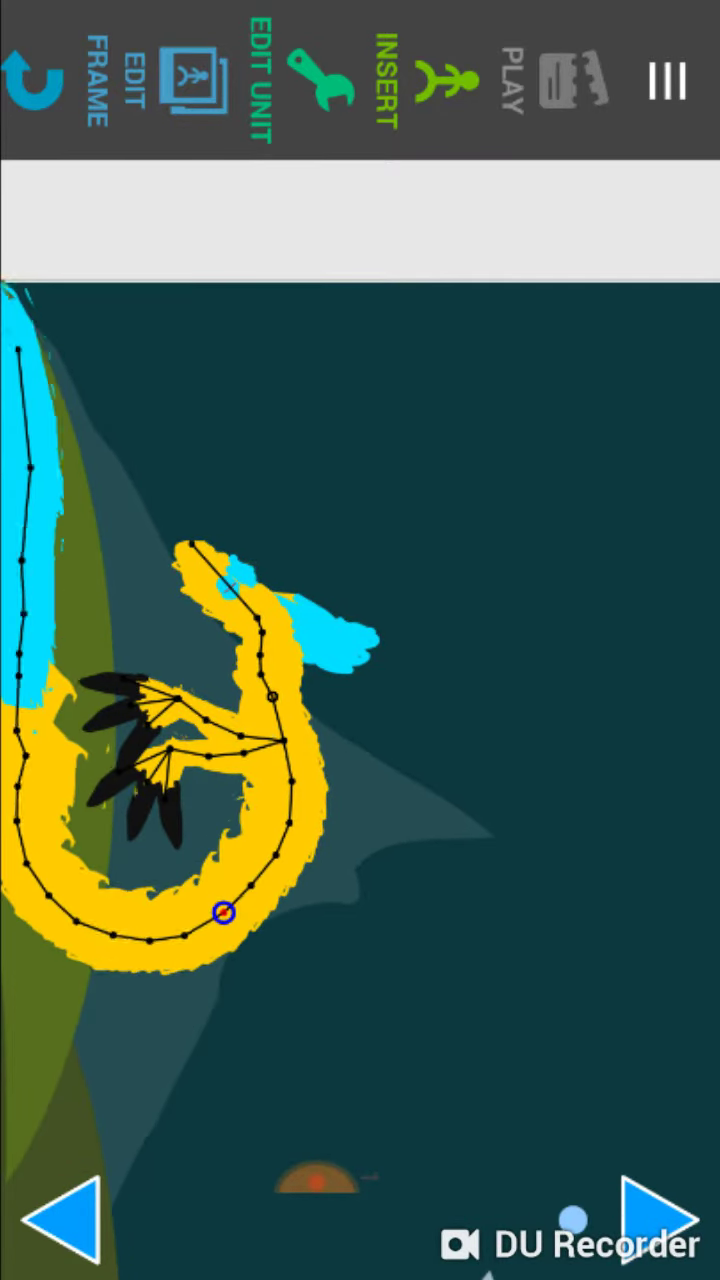
{"action": "left_click", "coordinate": [225, 912]}
Add a new frame and bend the cyan tail, tipping its end to the right.
{"action": "left_click", "coordinate": [440, 1060]}
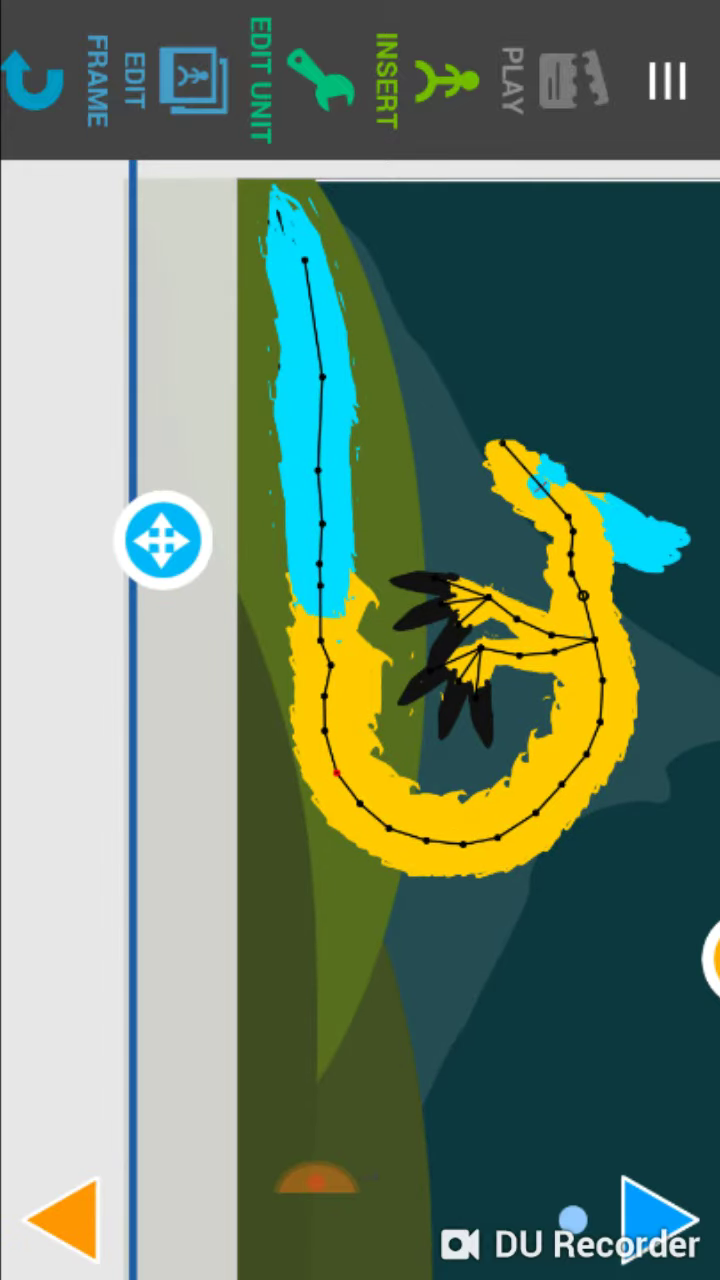
{"action": "left_click_drag", "start_coordinate": [165, 540], "coordinate": [90, 520]}
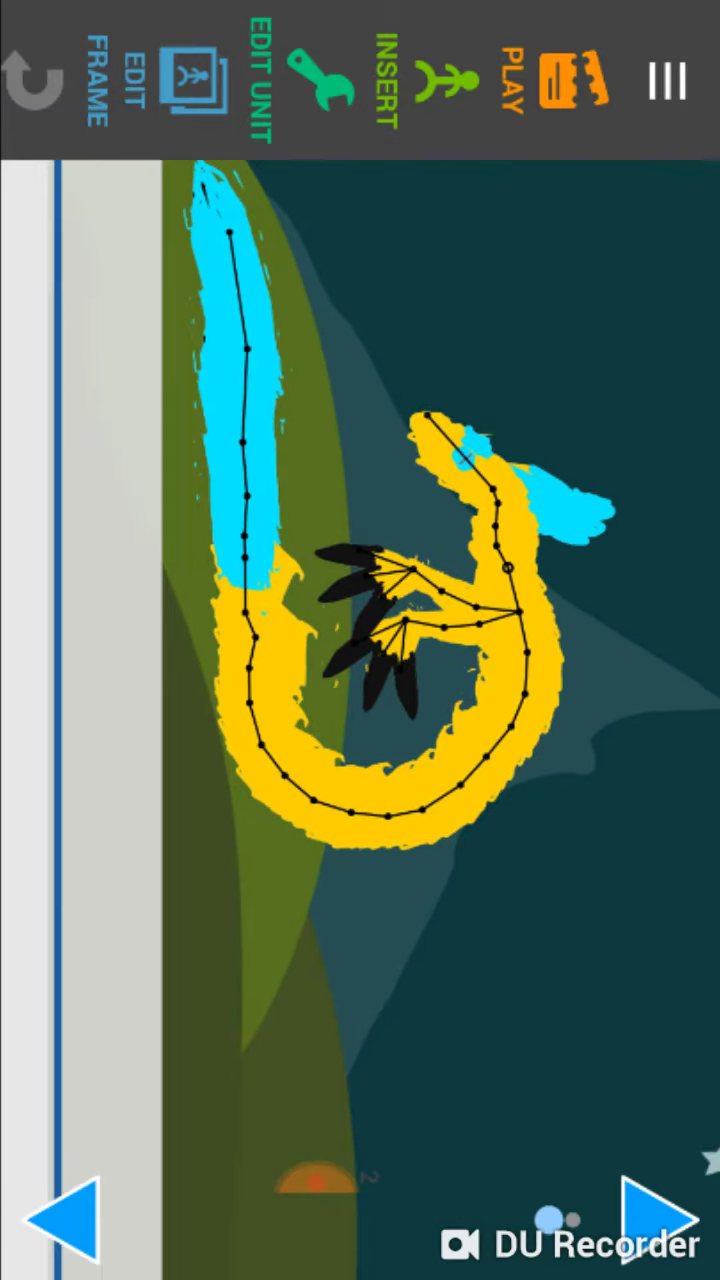
{"action": "mouse_move", "coordinate": [245, 560]}
{"action": "left_mouse_down"}
{"action": "mouse_move", "coordinate": [205, 548]}
{"action": "mouse_move", "coordinate": [257, 556]}
{"action": "left_mouse_up"}
{"action": "left_click_drag", "start_coordinate": [400, 900], "coordinate": [376, 926]}
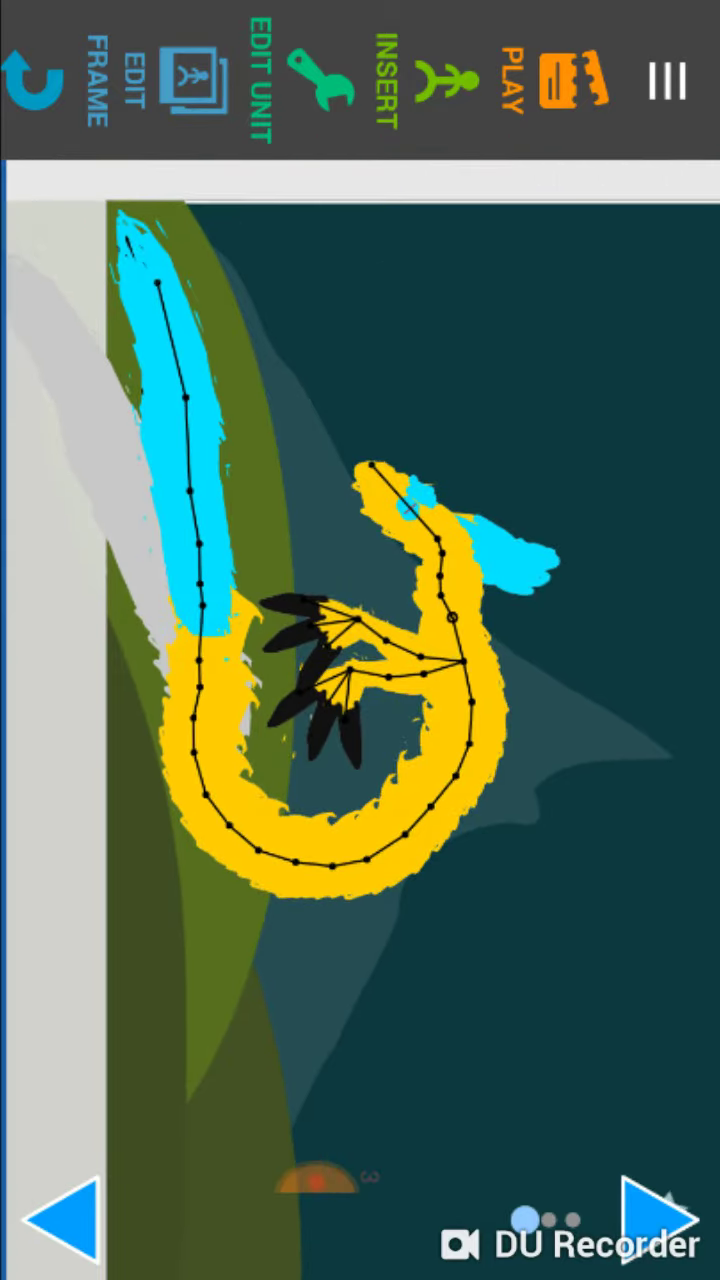
{"action": "left_click_drag", "start_coordinate": [175, 285], "coordinate": [222, 284]}
{"action": "left_click", "coordinate": [622, 978]}
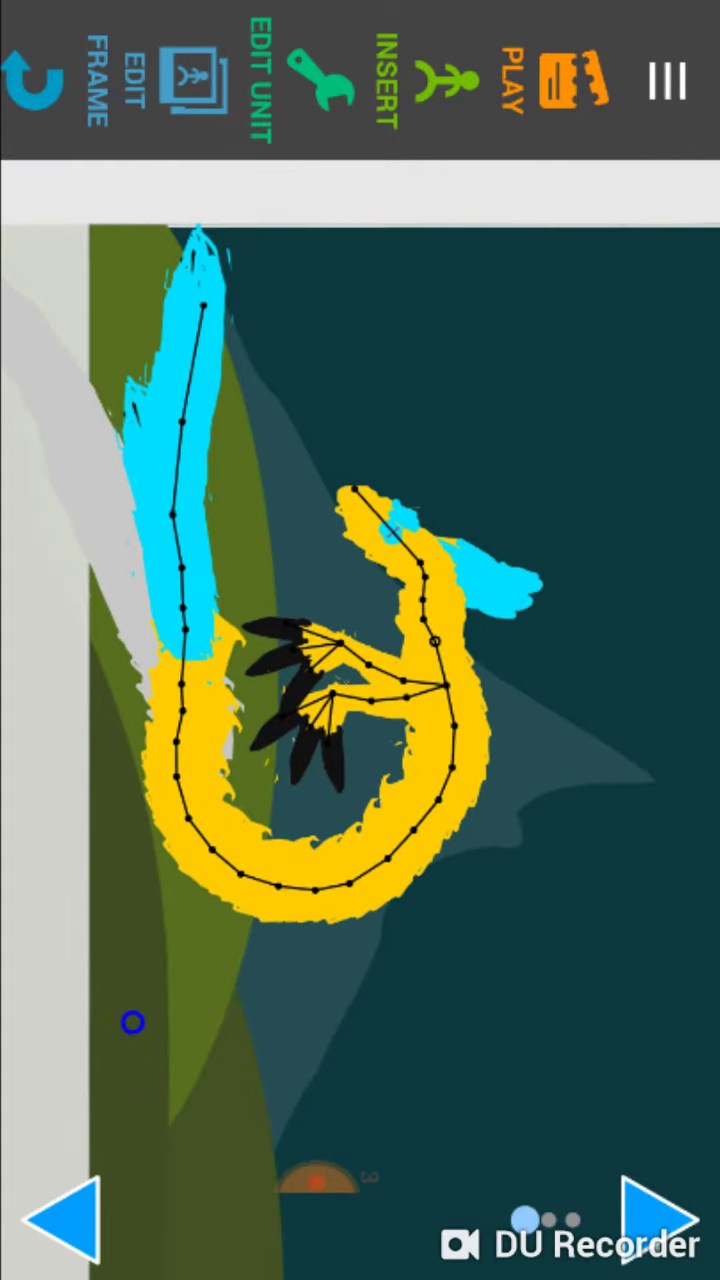
Swing the upper cyan tail further right, then straighten it back to the left.
{"action": "left_click_drag", "start_coordinate": [215, 290], "coordinate": [285, 270]}
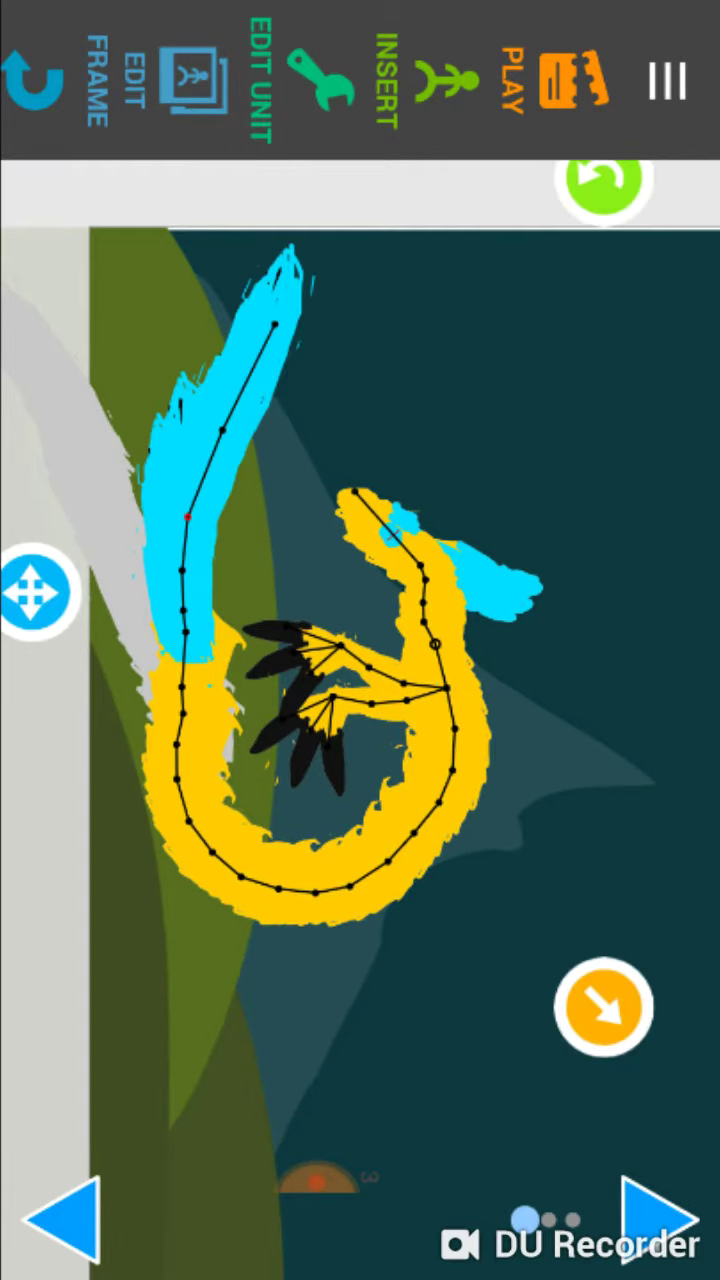
{"action": "left_click_drag", "start_coordinate": [225, 430], "coordinate": [200, 430]}
{"action": "left_click_drag", "start_coordinate": [278, 320], "coordinate": [205, 300]}
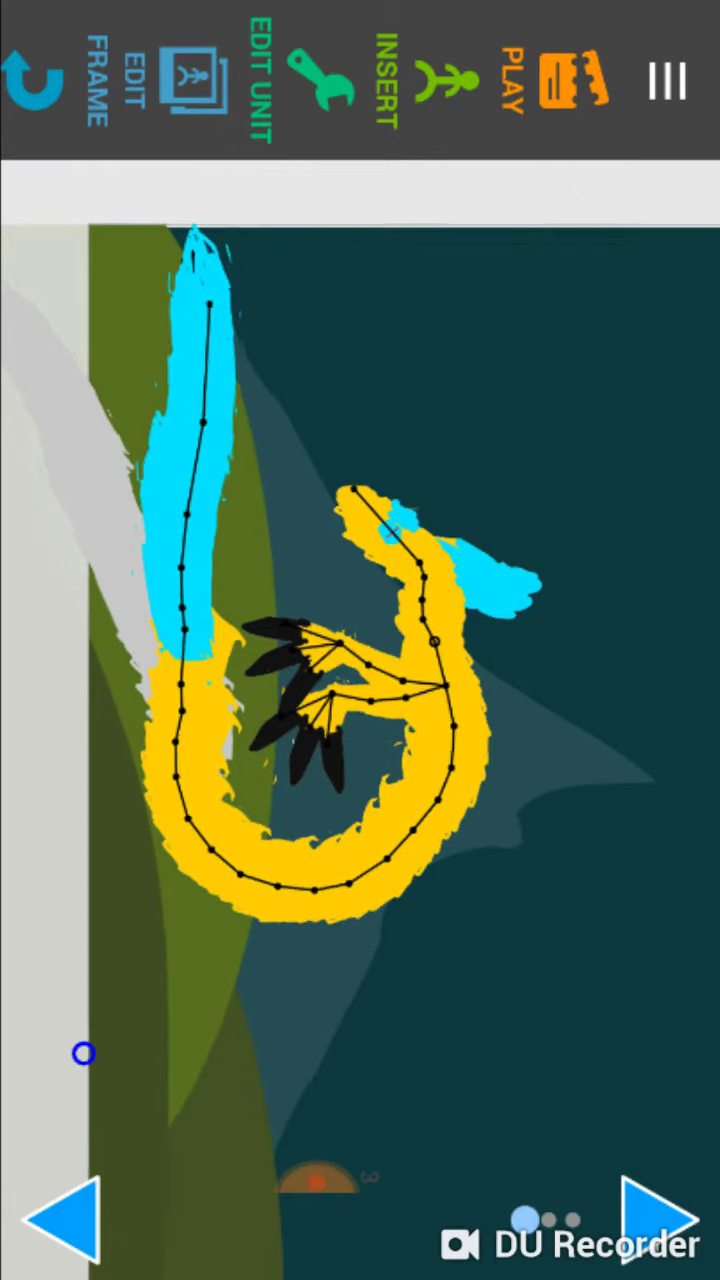
{"action": "left_click_drag", "start_coordinate": [500, 1000], "coordinate": [435, 945]}
{"action": "left_click_drag", "start_coordinate": [500, 1000], "coordinate": [460, 1025]}
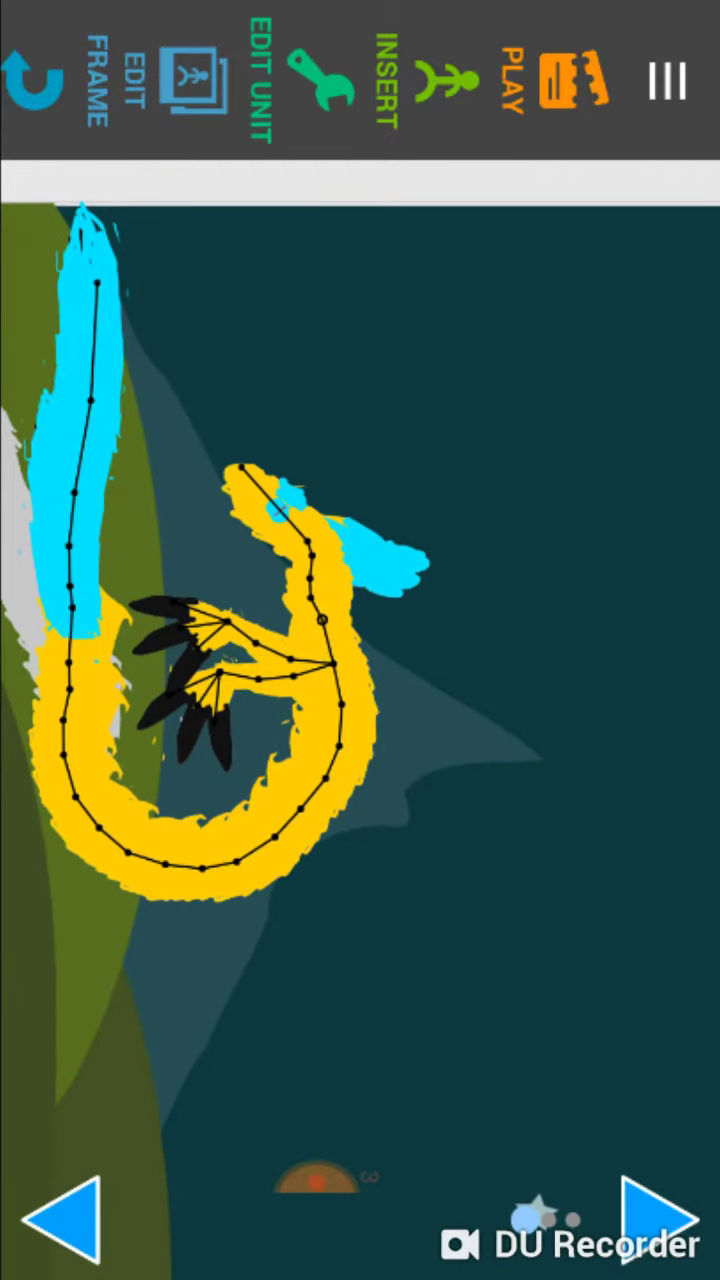
Rotate the head slightly right and down, and fan the black claw feathers upward.
{"action": "left_click_drag", "start_coordinate": [326, 596], "coordinate": [360, 590]}
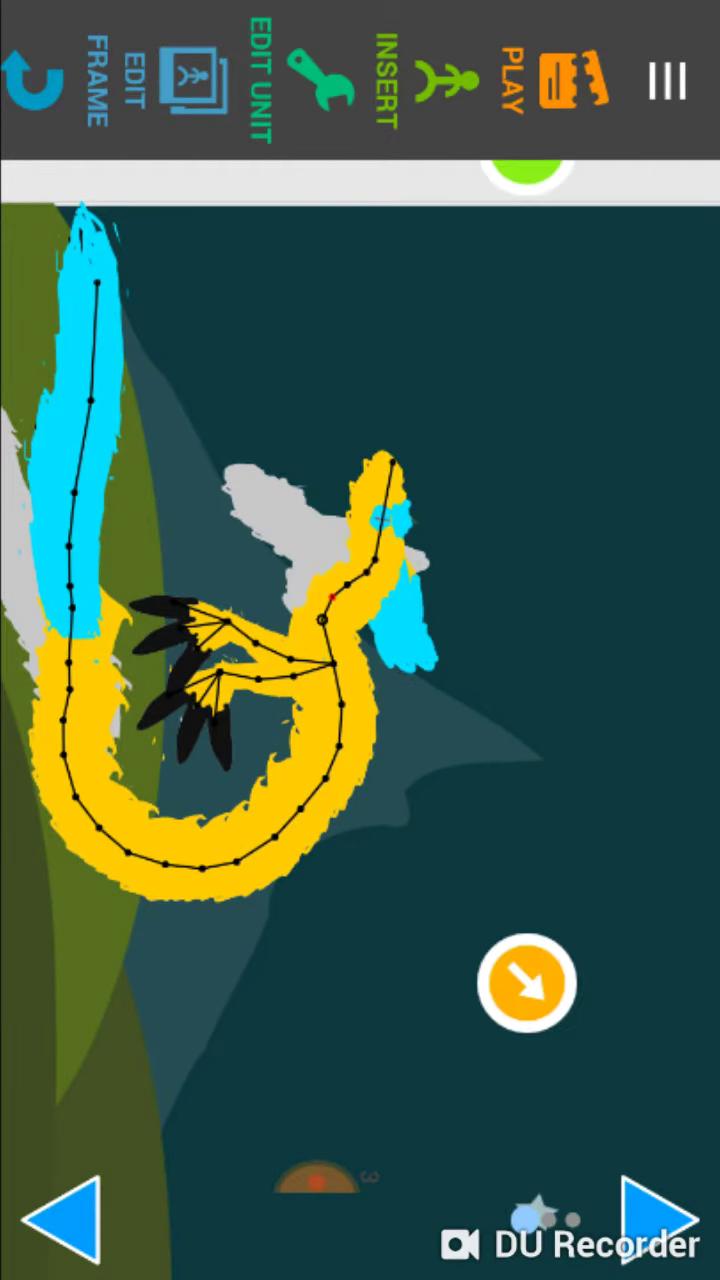
{"action": "left_click_drag", "start_coordinate": [342, 466], "coordinate": [322, 478]}
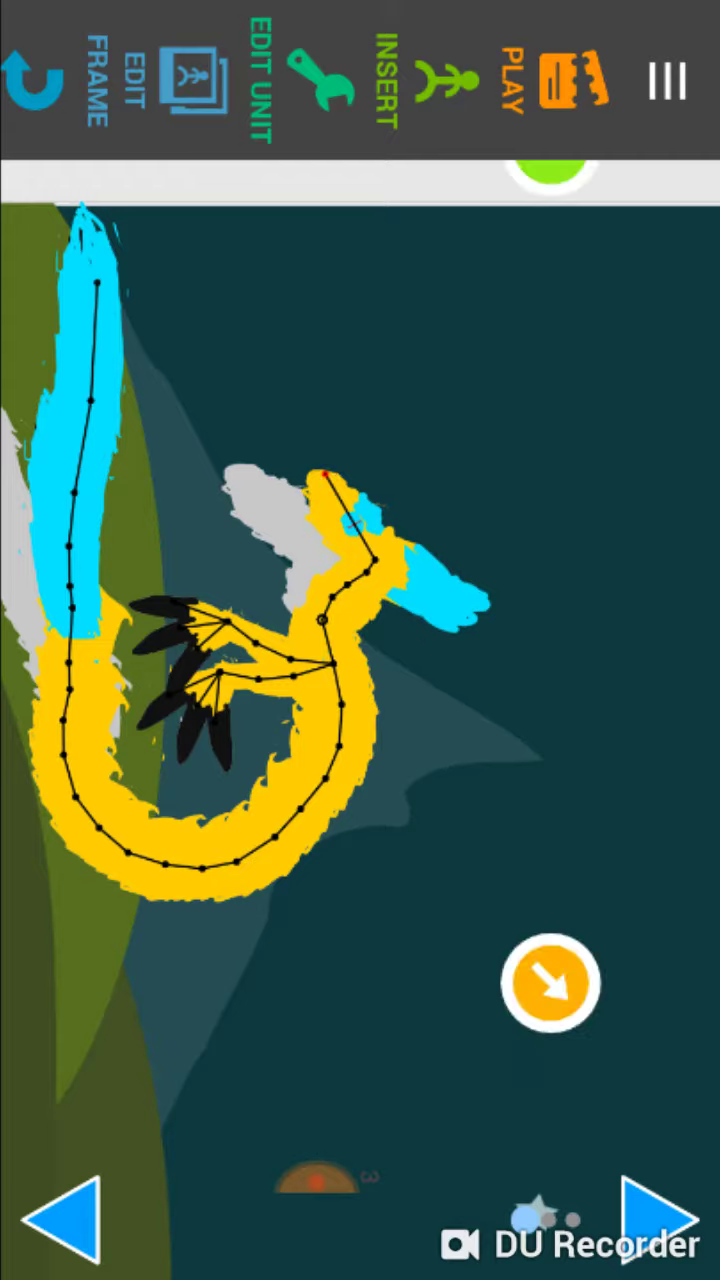
{"action": "mouse_move", "coordinate": [175, 610]}
{"action": "left_mouse_down"}
{"action": "mouse_move", "coordinate": [160, 580]}
{"action": "mouse_move", "coordinate": [193, 643]}
{"action": "left_mouse_up"}
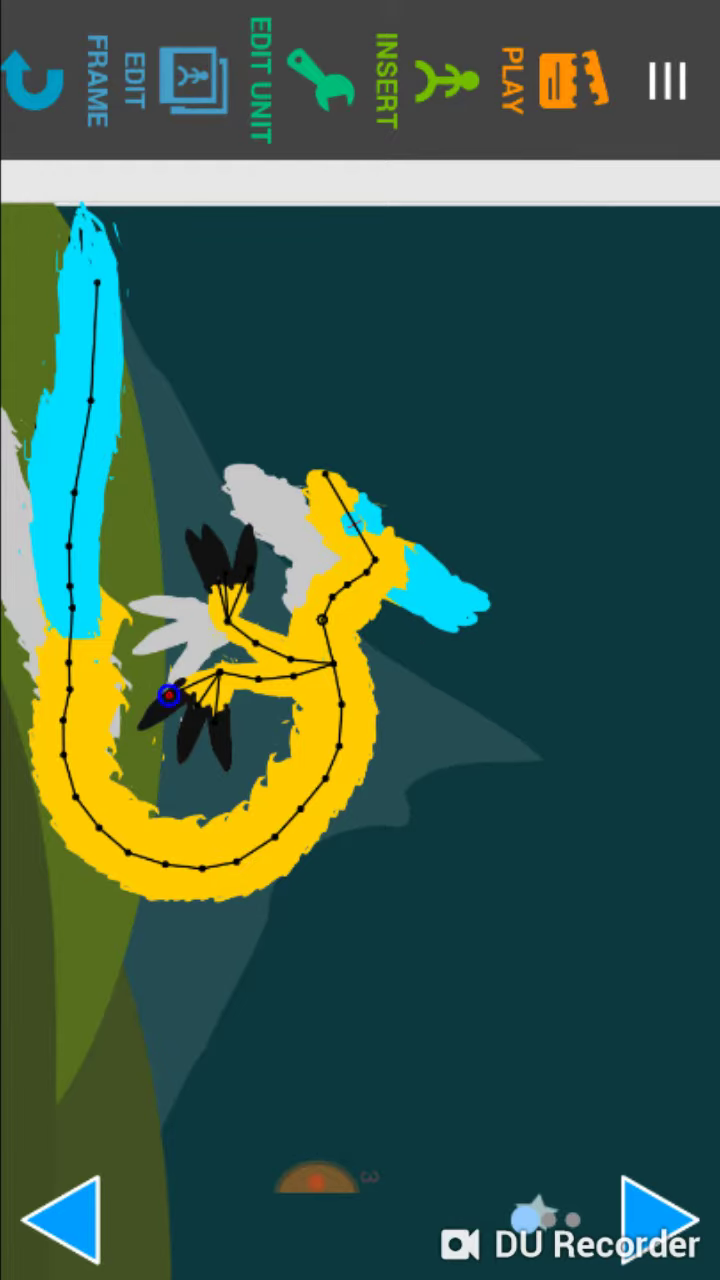
{"action": "mouse_move", "coordinate": [193, 625]}
{"action": "left_mouse_down"}
{"action": "mouse_move", "coordinate": [183, 657]}
{"action": "mouse_move", "coordinate": [207, 720]}
{"action": "left_mouse_up"}
{"action": "left_click", "coordinate": [545, 985]}
{"action": "left_click_drag", "start_coordinate": [545, 985], "coordinate": [520, 973]}
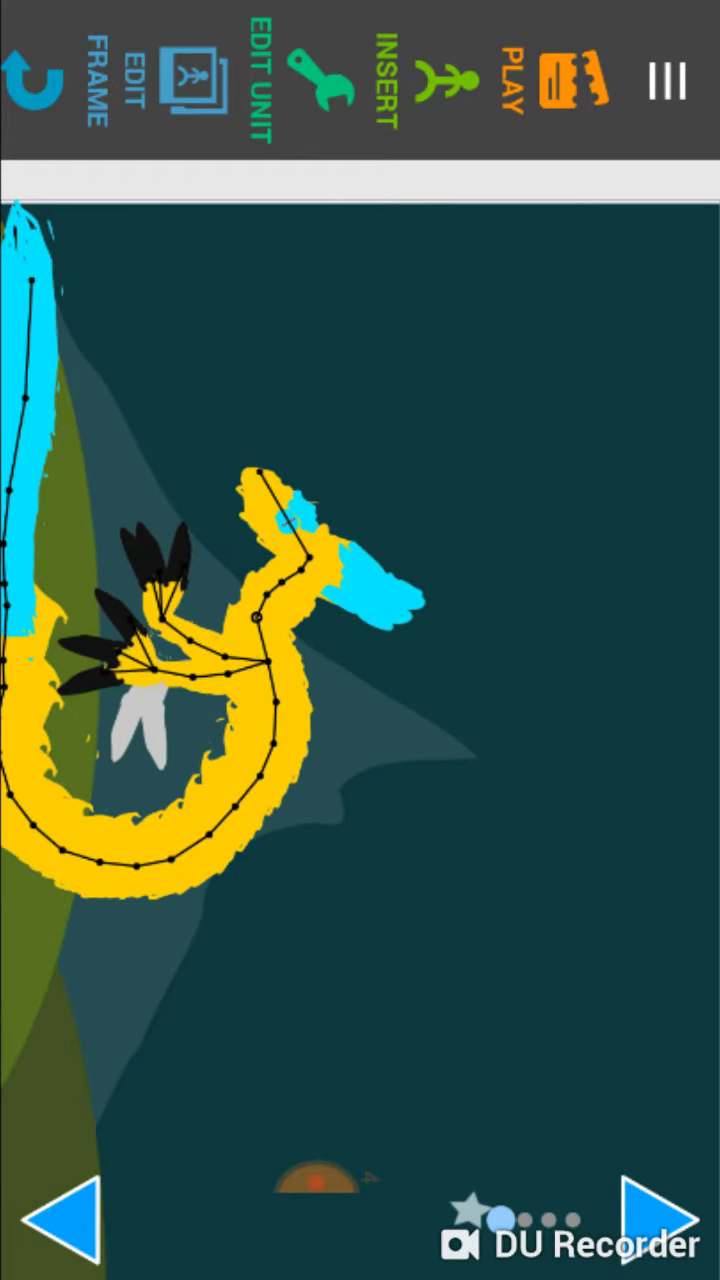
{"action": "left_click", "coordinate": [555, 80]}
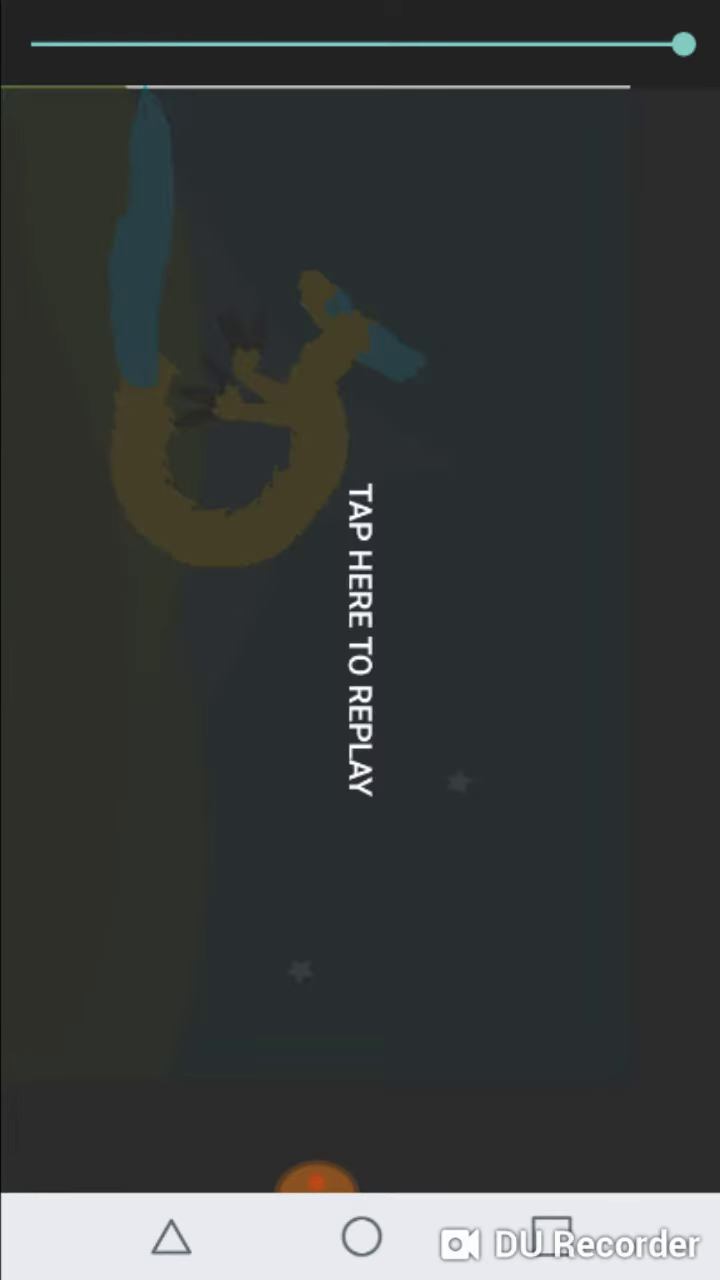
{"action": "left_click", "coordinate": [360, 640]}
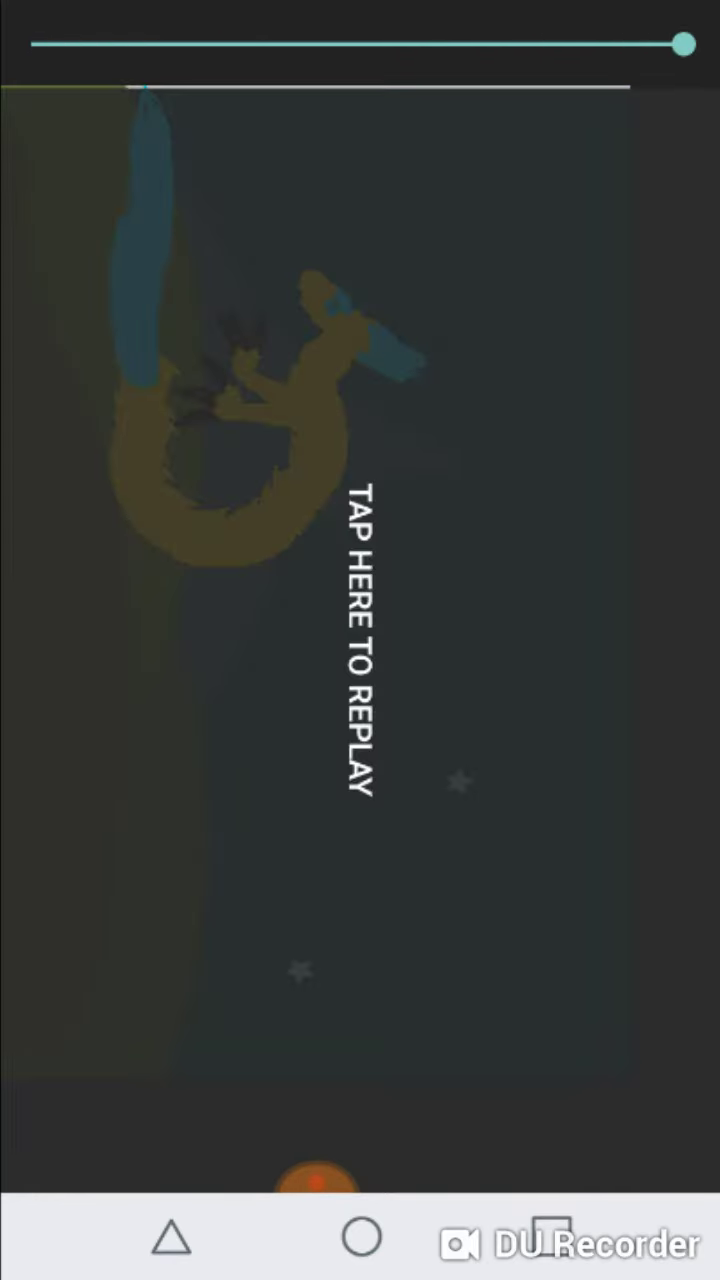
{"action": "left_click", "coordinate": [360, 640]}
{"action": "left_click", "coordinate": [170, 1238]}
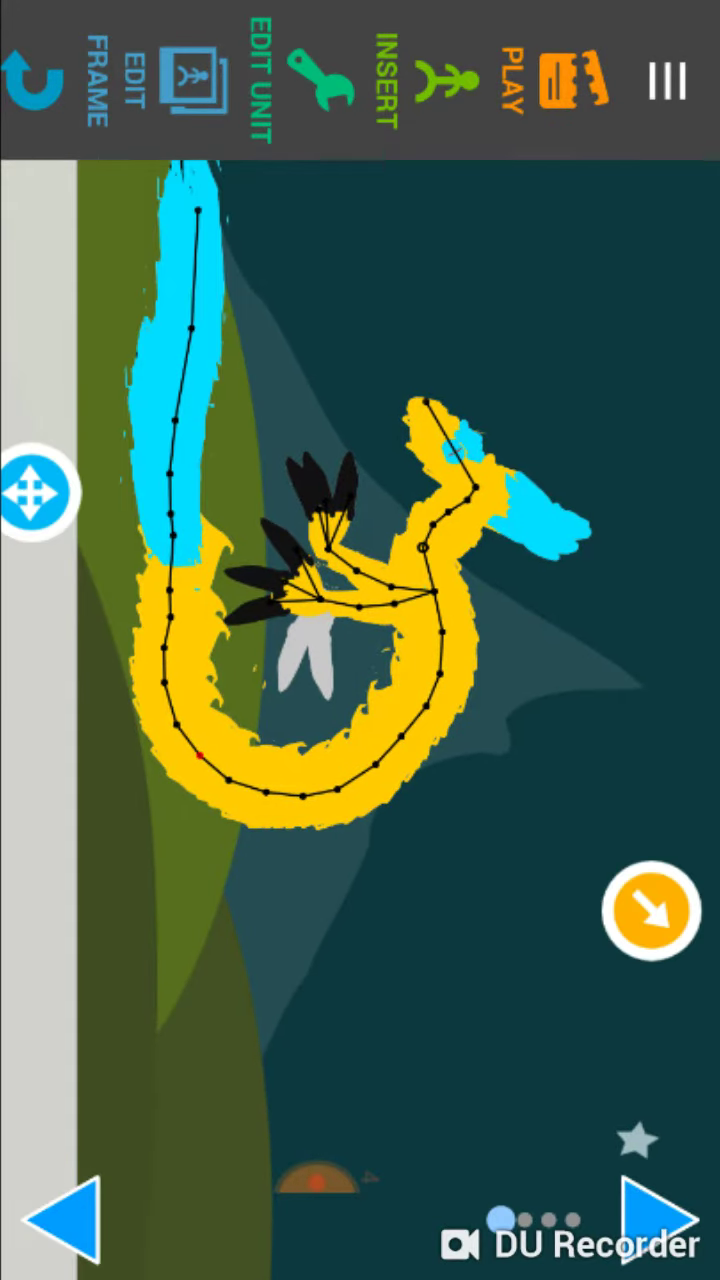
Swing the serpent's body into a new pose with the tail turned from right to up.
{"action": "left_click", "coordinate": [652, 911]}
{"action": "left_click_drag", "start_coordinate": [596, 347], "coordinate": [122, 1078]}
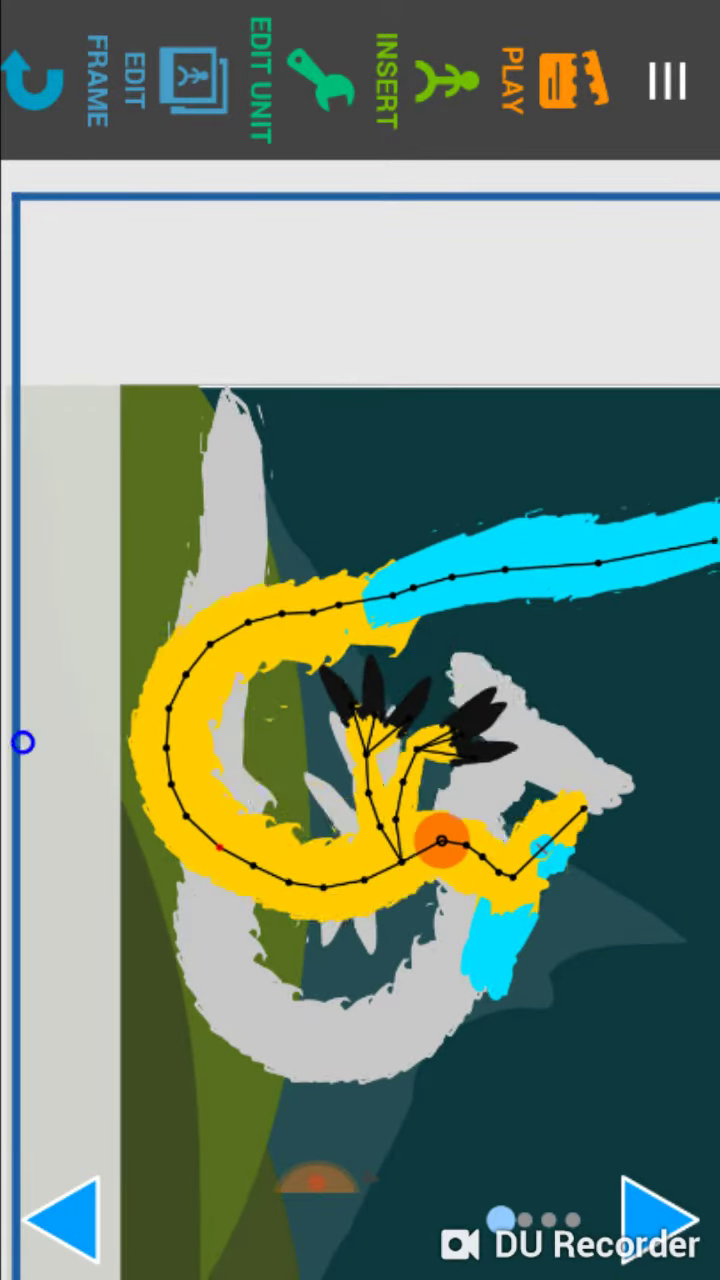
{"action": "mouse_move", "coordinate": [23, 740]}
{"action": "left_mouse_down"}
{"action": "mouse_move", "coordinate": [100, 945]}
{"action": "mouse_move", "coordinate": [137, 860]}
{"action": "left_mouse_up"}
{"action": "mouse_move", "coordinate": [75, 717]}
{"action": "left_mouse_down"}
{"action": "mouse_move", "coordinate": [70, 838]}
{"action": "mouse_move", "coordinate": [20, 845]}
{"action": "left_mouse_up"}
{"action": "mouse_move", "coordinate": [600, 640]}
{"action": "left_mouse_down"}
{"action": "mouse_move", "coordinate": [340, 230]}
{"action": "mouse_move", "coordinate": [140, 185]}
{"action": "mouse_move", "coordinate": [290, 200]}
{"action": "left_mouse_up"}
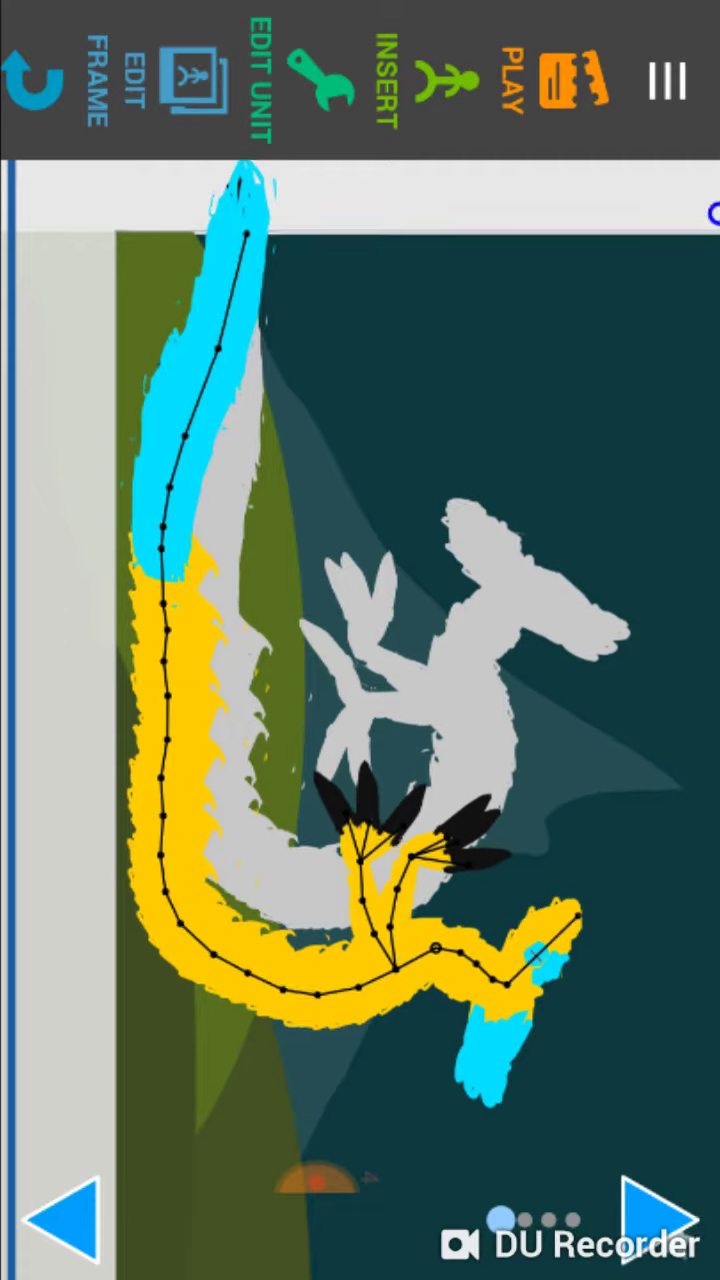
{"action": "mouse_move", "coordinate": [450, 600]}
{"action": "left_mouse_down"}
{"action": "mouse_move", "coordinate": [180, 750]}
{"action": "mouse_move", "coordinate": [470, 620]}
{"action": "left_mouse_up"}
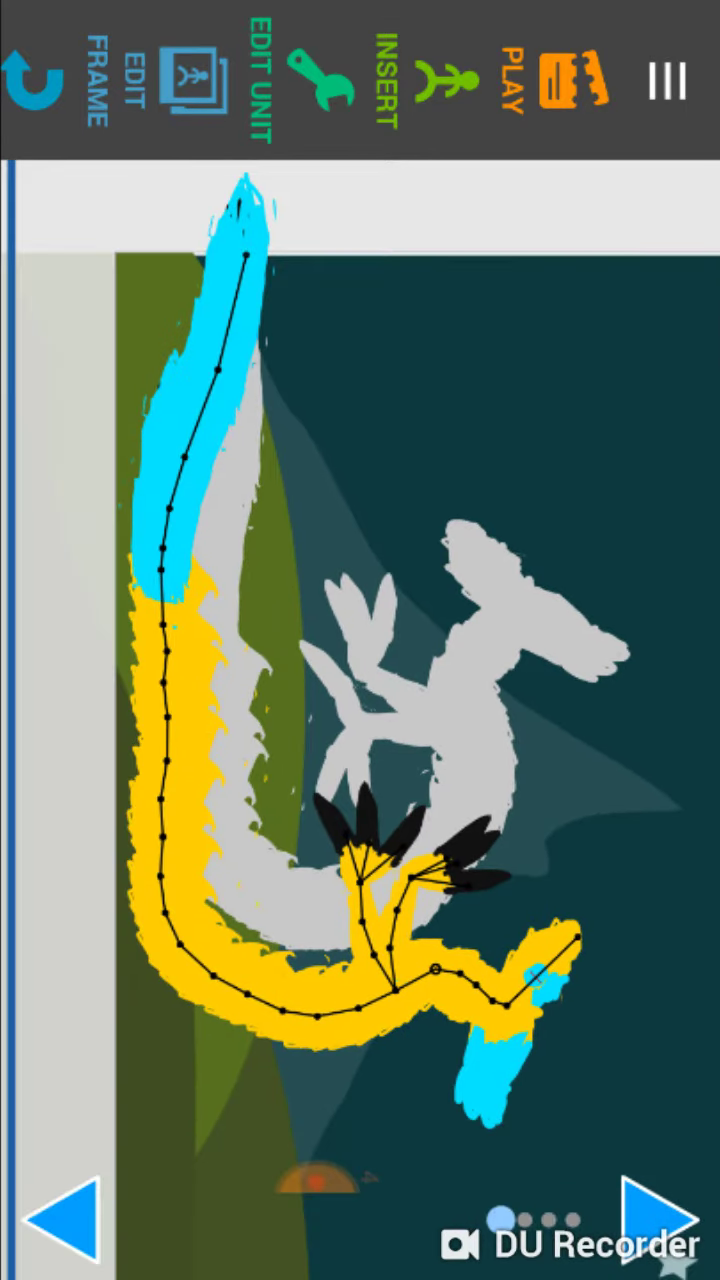
{"action": "left_click_drag", "start_coordinate": [230, 190], "coordinate": [300, 215]}
Curl the blue tail tip over to the right and downward.
{"action": "left_click", "coordinate": [315, 1180]}
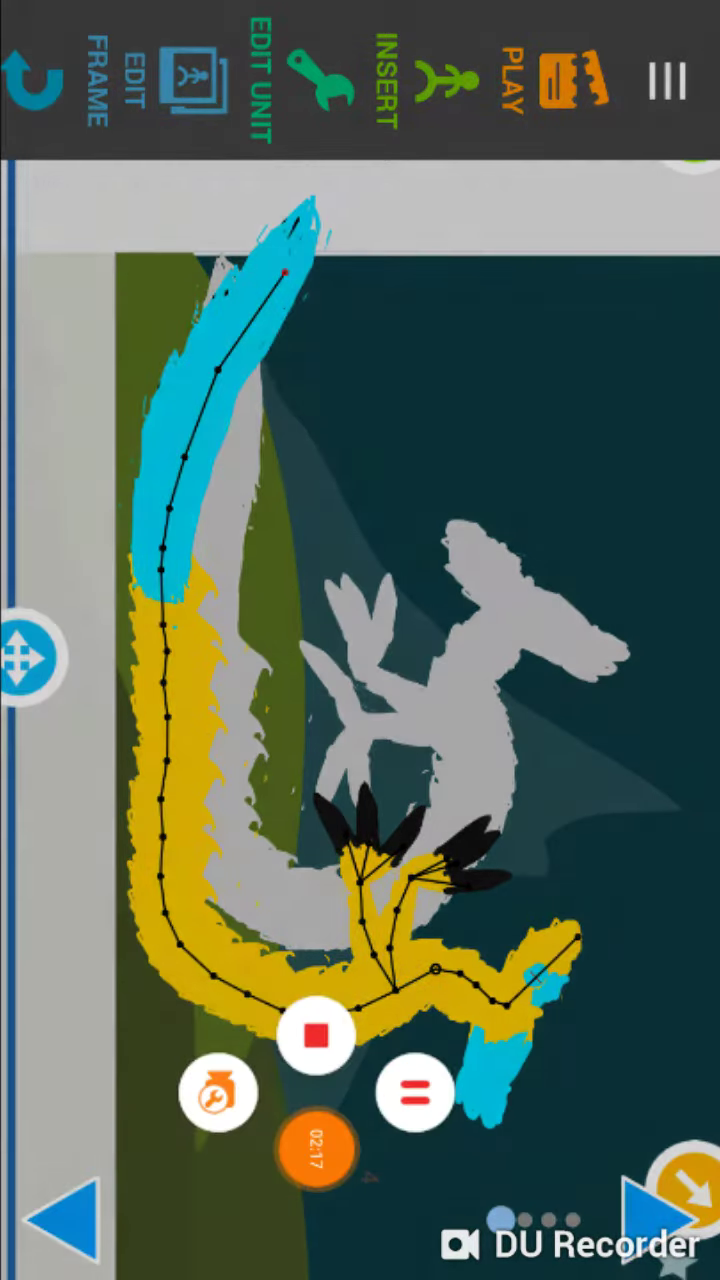
{"action": "left_click", "coordinate": [315, 1150]}
{"action": "left_click_drag", "start_coordinate": [320, 230], "coordinate": [515, 440]}
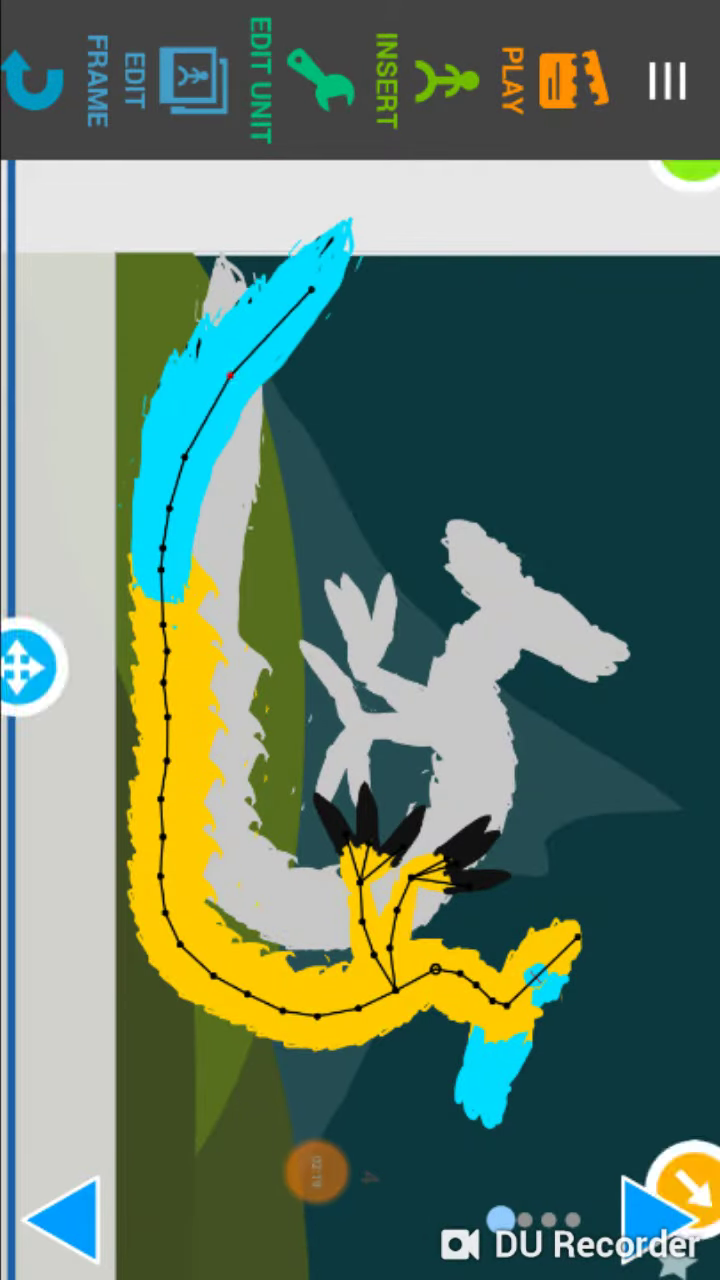
{"action": "left_click_drag", "start_coordinate": [170, 549], "coordinate": [193, 517]}
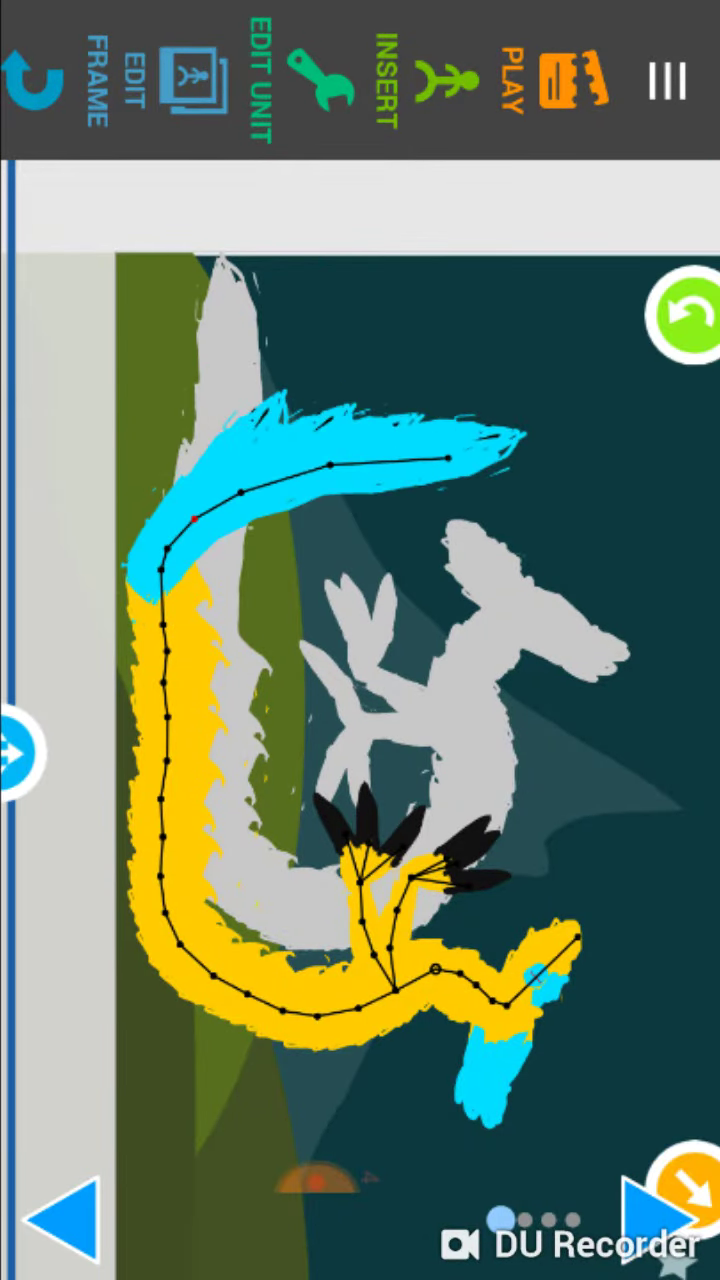
{"action": "left_click_drag", "start_coordinate": [400, 700], "coordinate": [417, 772]}
{"action": "left_click_drag", "start_coordinate": [510, 440], "coordinate": [430, 670]}
On a new frame, rotate the head feathers upward and the right black feathers.
{"action": "left_click", "coordinate": [60, 1220]}
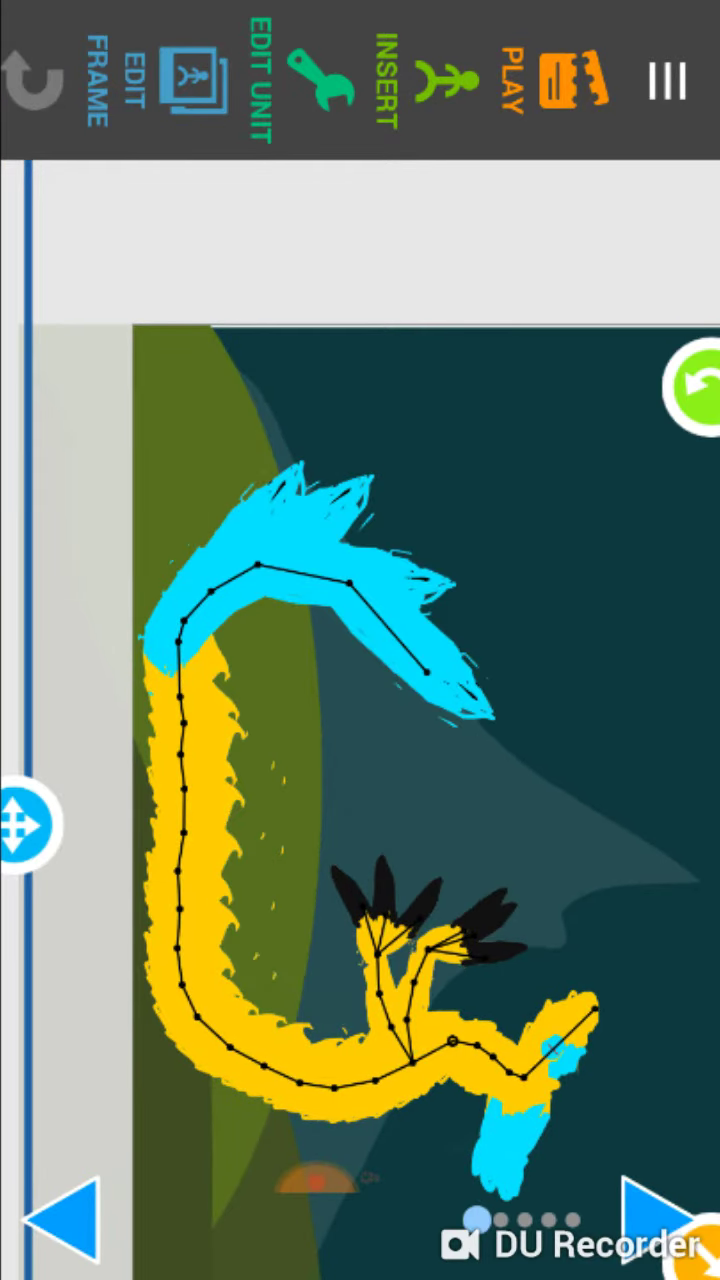
{"action": "left_click_drag", "start_coordinate": [320, 680], "coordinate": [345, 665]}
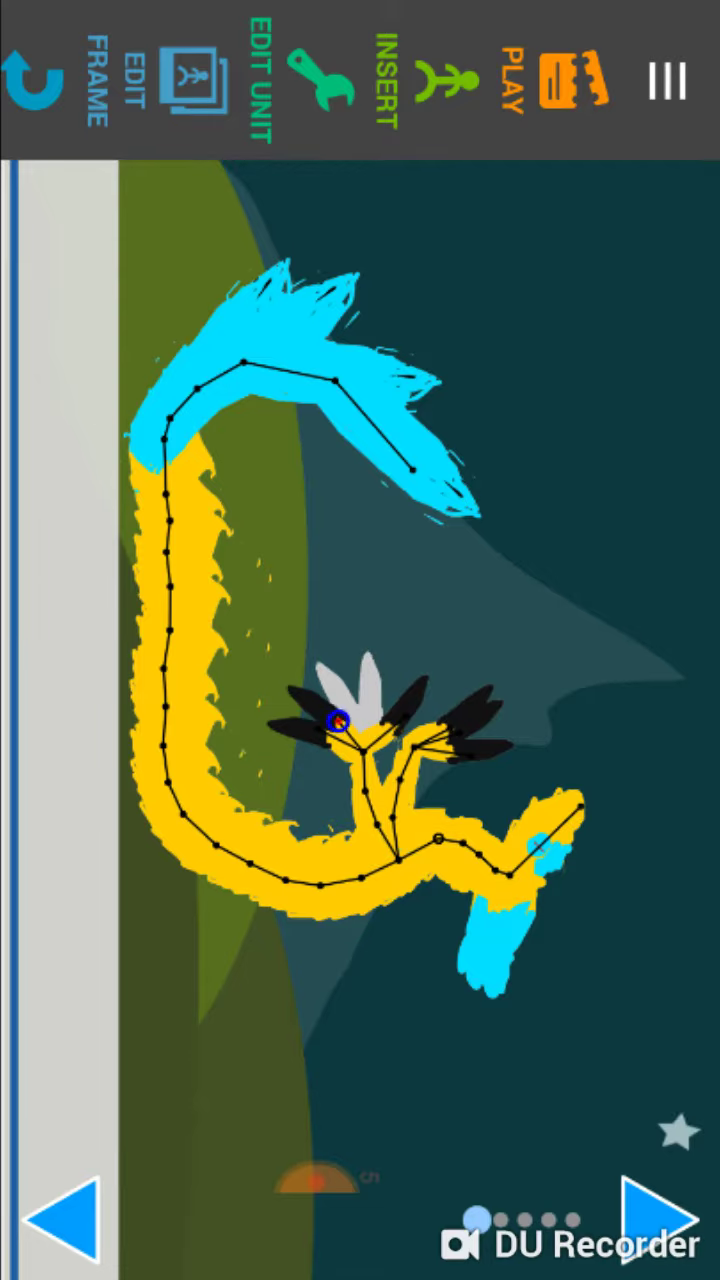
{"action": "mouse_move", "coordinate": [400, 690]}
{"action": "left_mouse_down"}
{"action": "mouse_move", "coordinate": [395, 665]}
{"action": "mouse_move", "coordinate": [395, 700]}
{"action": "mouse_move", "coordinate": [403, 690]}
{"action": "left_mouse_up"}
{"action": "left_click", "coordinate": [450, 728]}
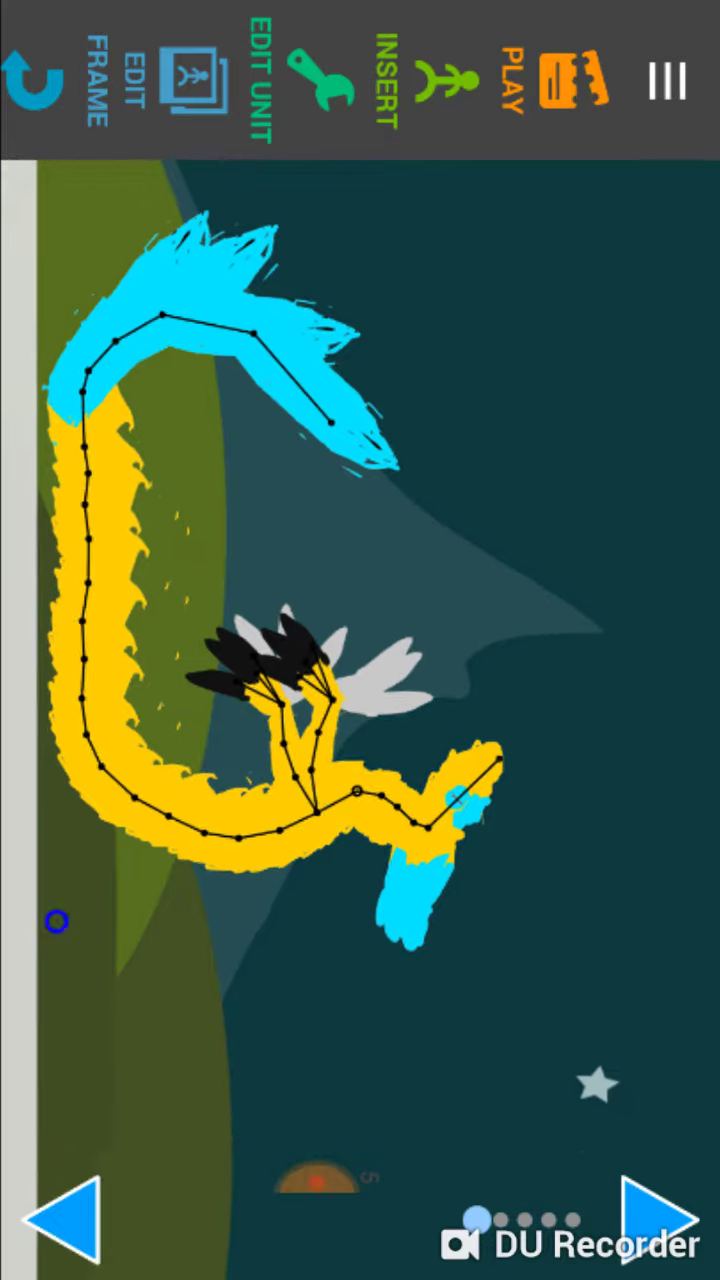
{"action": "left_click_drag", "start_coordinate": [500, 900], "coordinate": [410, 840]}
{"action": "left_click_drag", "start_coordinate": [300, 660], "coordinate": [340, 728]}
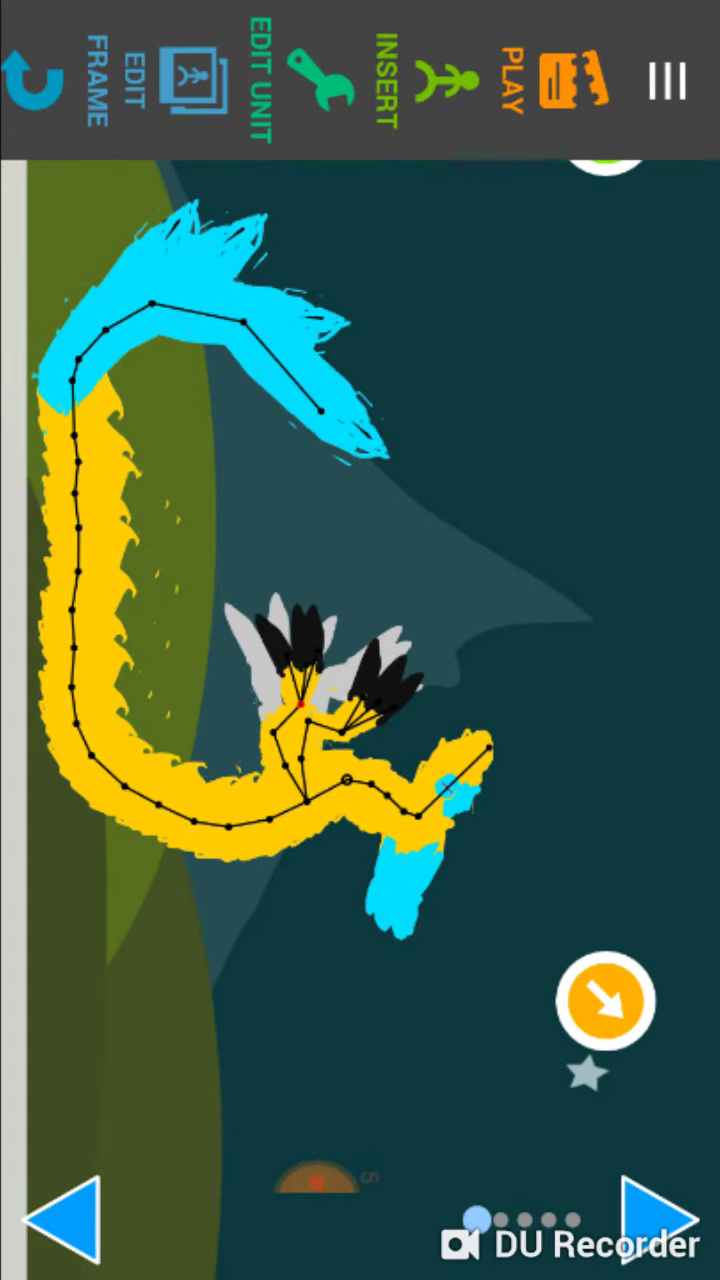
{"action": "left_click_drag", "start_coordinate": [450, 950], "coordinate": [340, 920]}
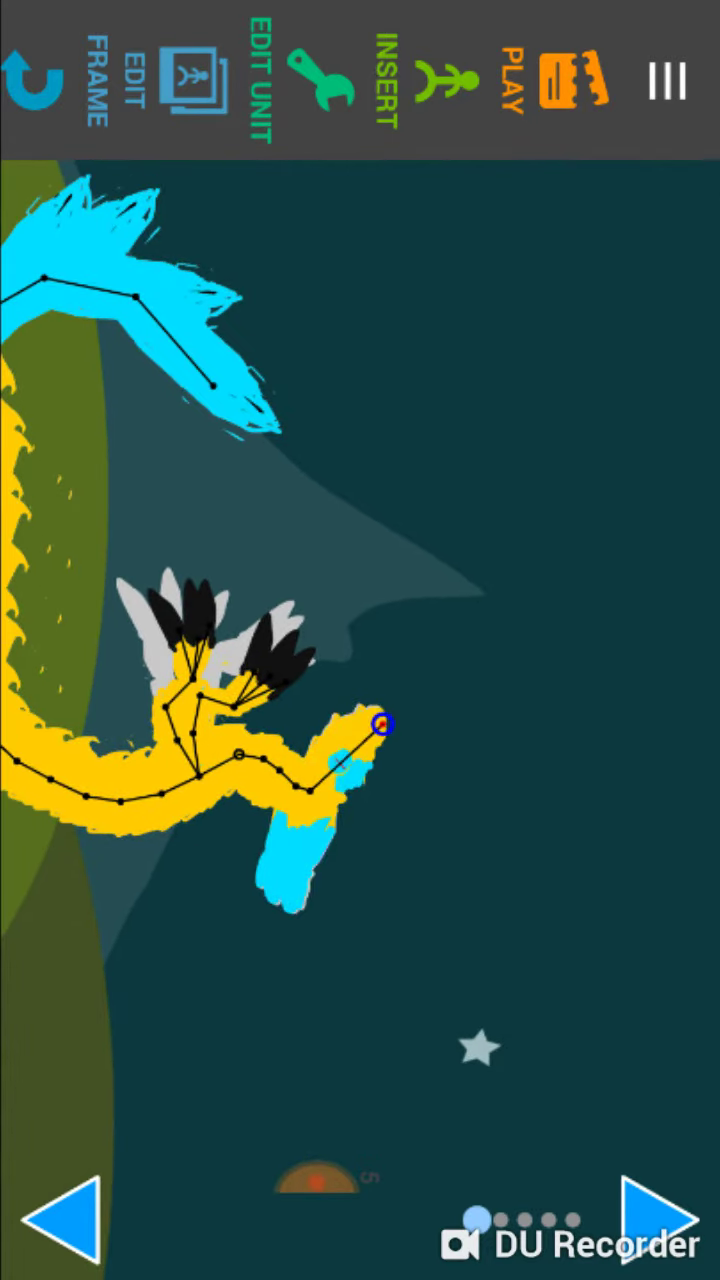
Add another frame, bring the whole serpent into view, and play the animation.
{"action": "left_click", "coordinate": [450, 1195]}
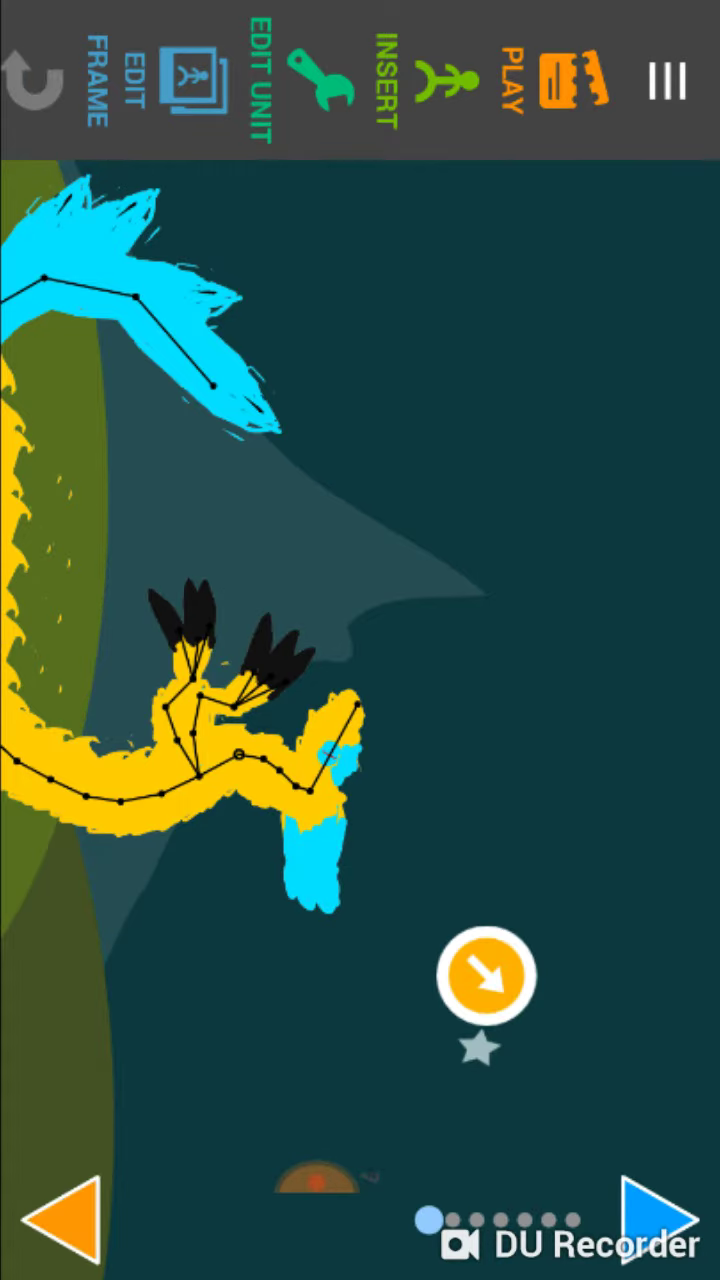
{"action": "left_click_drag", "start_coordinate": [300, 700], "coordinate": [490, 720]}
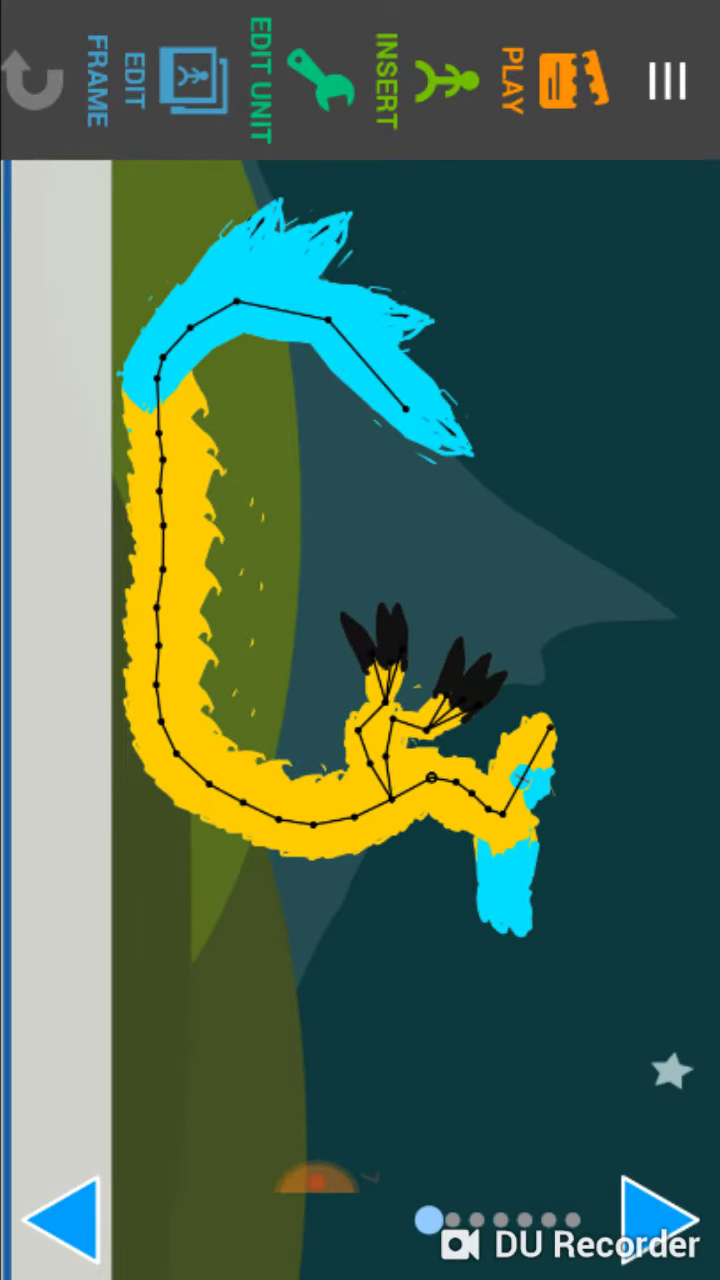
{"action": "left_click", "coordinate": [555, 80]}
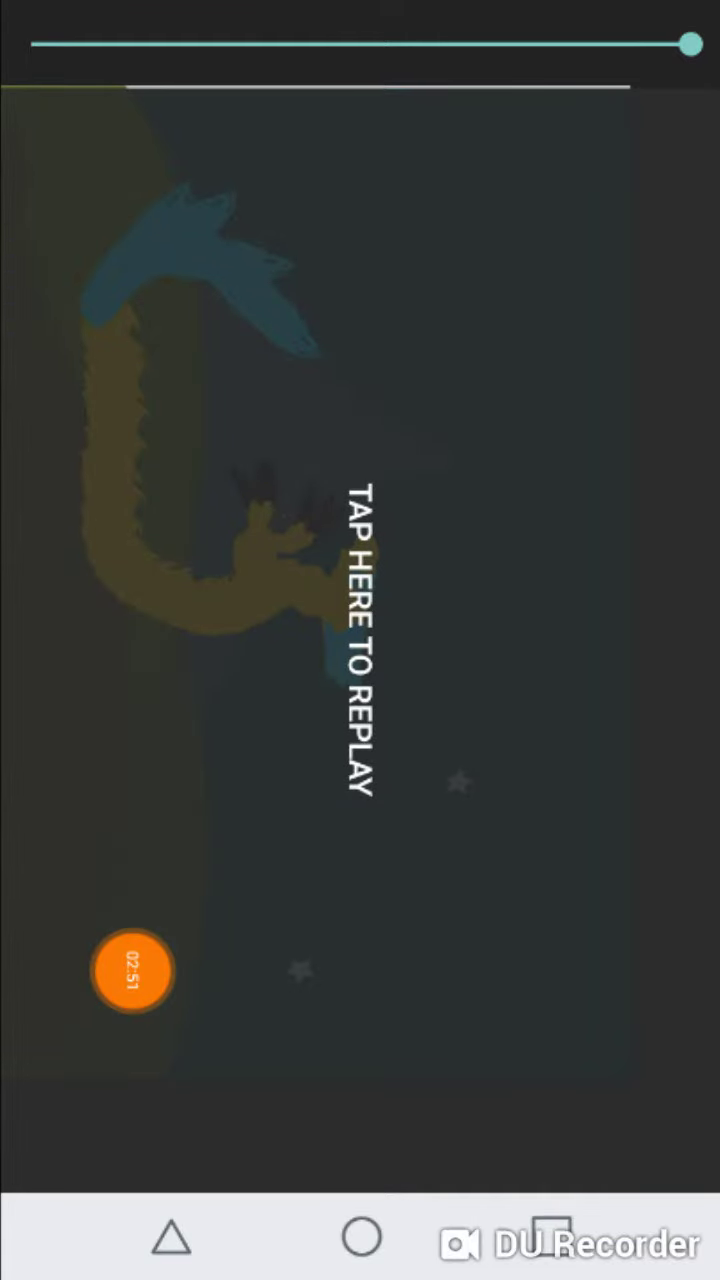
Let the serpent animation play through to its finished state.
{"action": "mouse_move", "coordinate": [133, 970]}
{"action": "left_mouse_down"}
{"action": "mouse_move", "coordinate": [678, 45]}
{"action": "mouse_move", "coordinate": [350, 45]}
{"action": "left_mouse_up"}
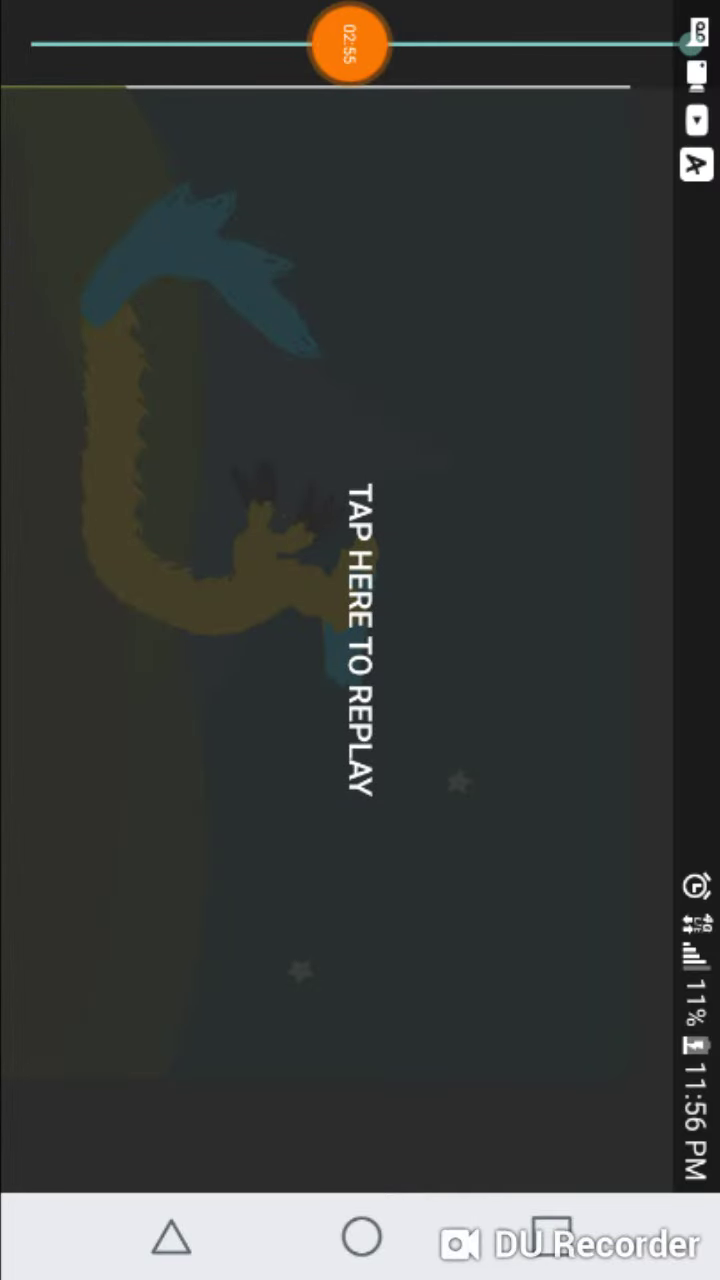
Return from playback to editing and swing the serpent into a new pose.
{"action": "left_click", "coordinate": [171, 1238]}
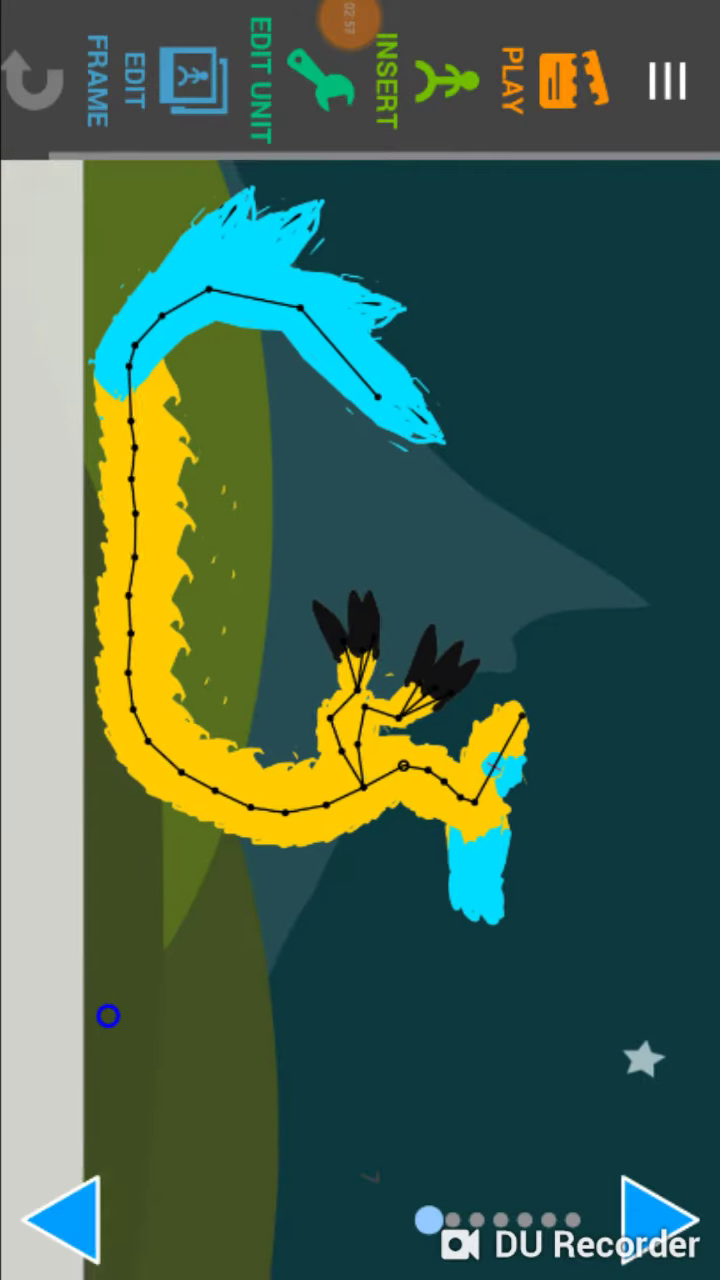
{"action": "left_click_drag", "start_coordinate": [500, 500], "coordinate": [280, 580]}
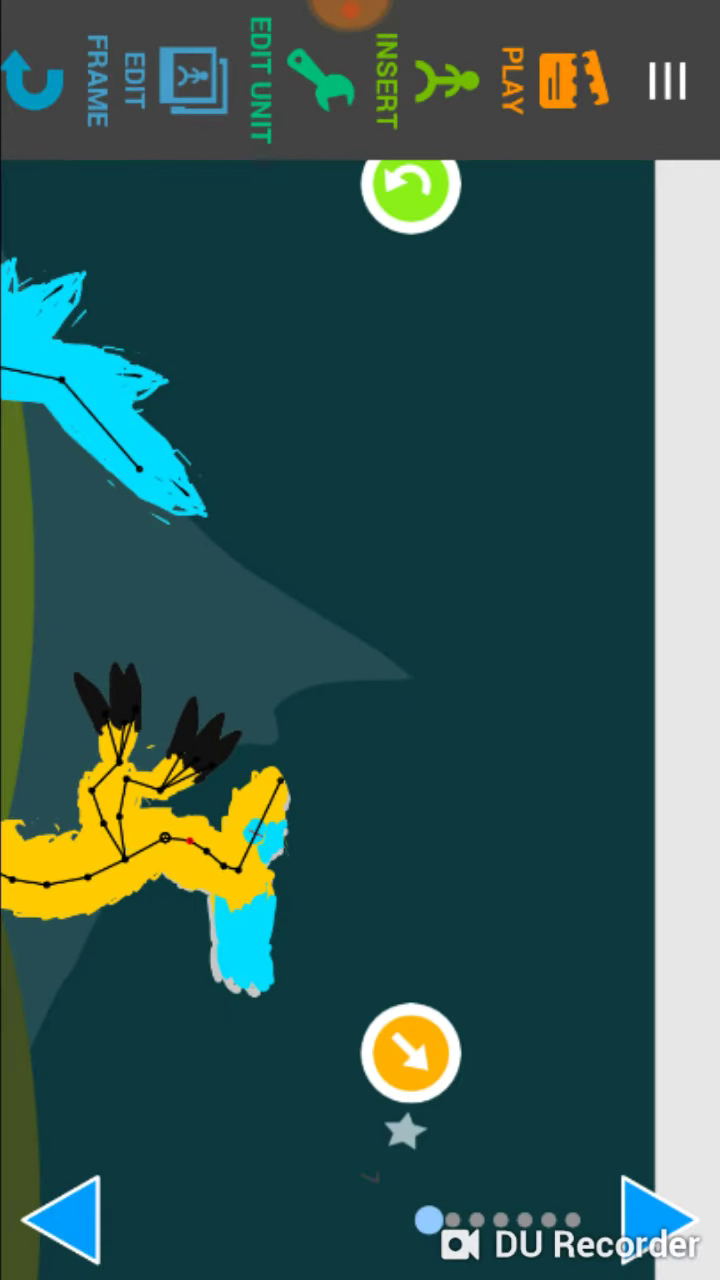
{"action": "left_click_drag", "start_coordinate": [160, 840], "coordinate": [200, 760]}
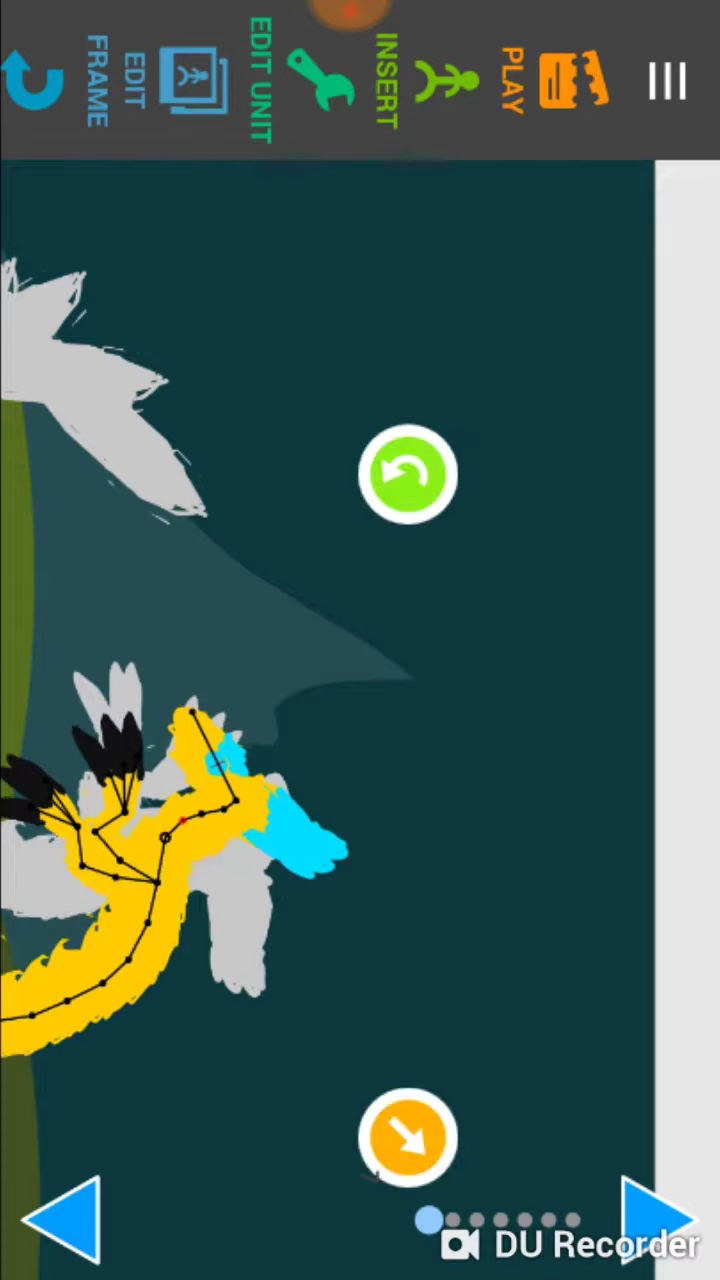
{"action": "left_click_drag", "start_coordinate": [400, 700], "coordinate": [500, 500]}
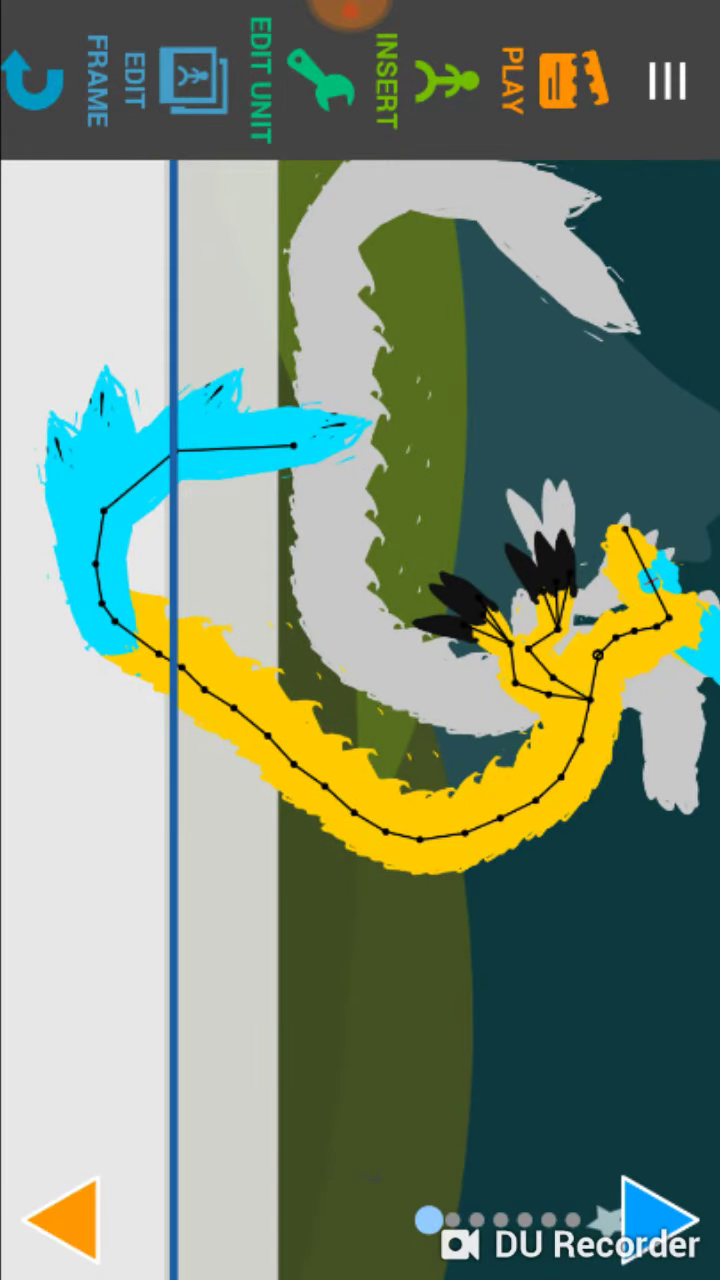
On the next frame, pull the body left and bend it and the tail downward.
{"action": "left_click", "coordinate": [660, 1215]}
{"action": "left_click_drag", "start_coordinate": [400, 830], "coordinate": [400, 760]}
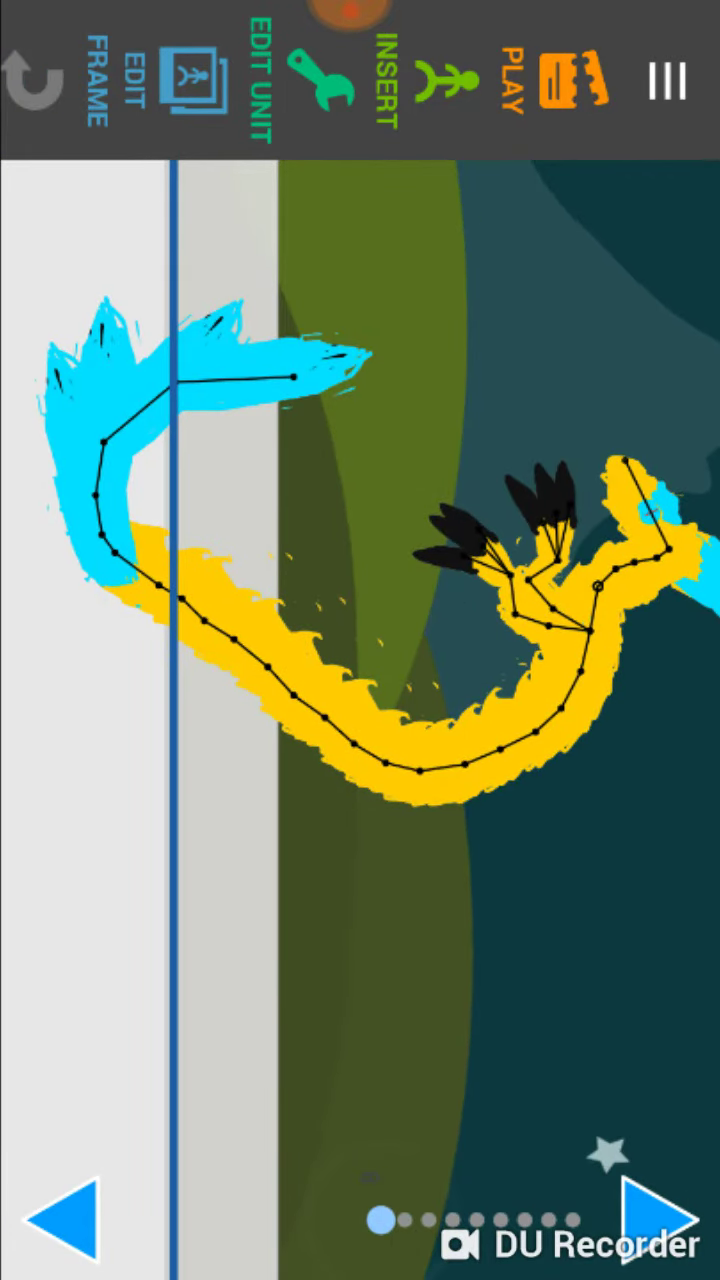
{"action": "left_click_drag", "start_coordinate": [110, 440], "coordinate": [200, 628]}
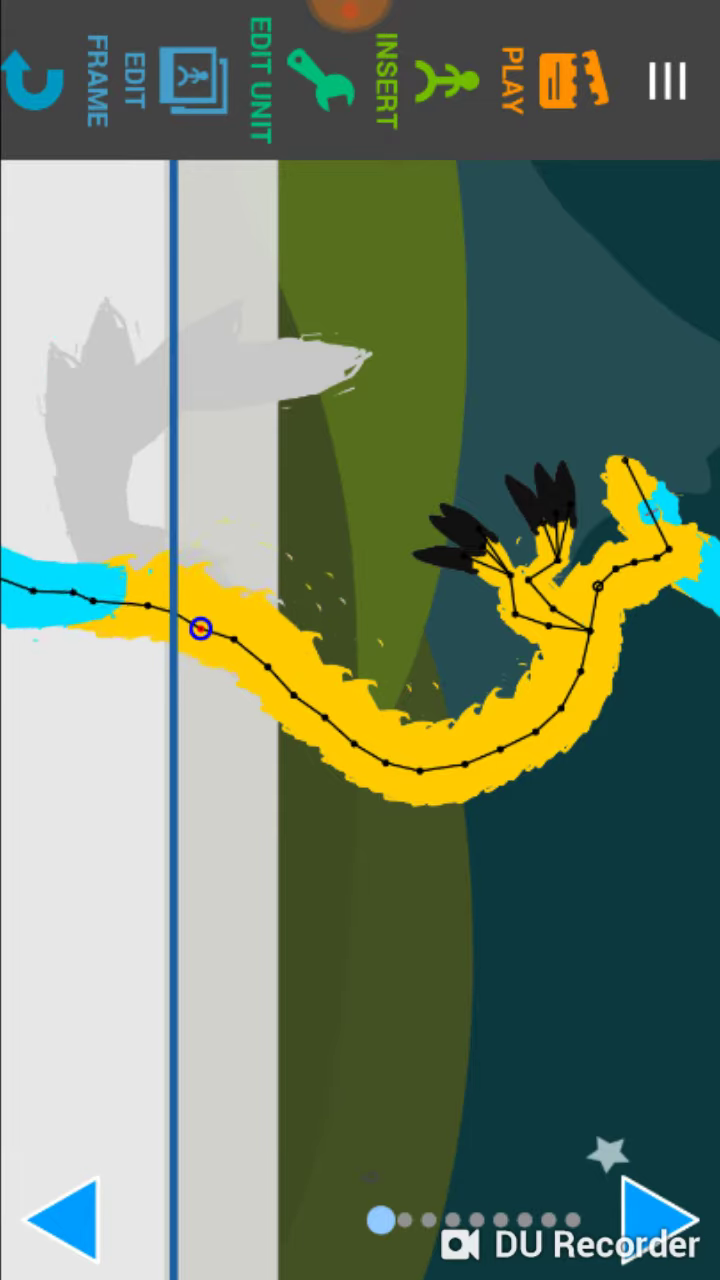
{"action": "left_click_drag", "start_coordinate": [60, 618], "coordinate": [50, 680]}
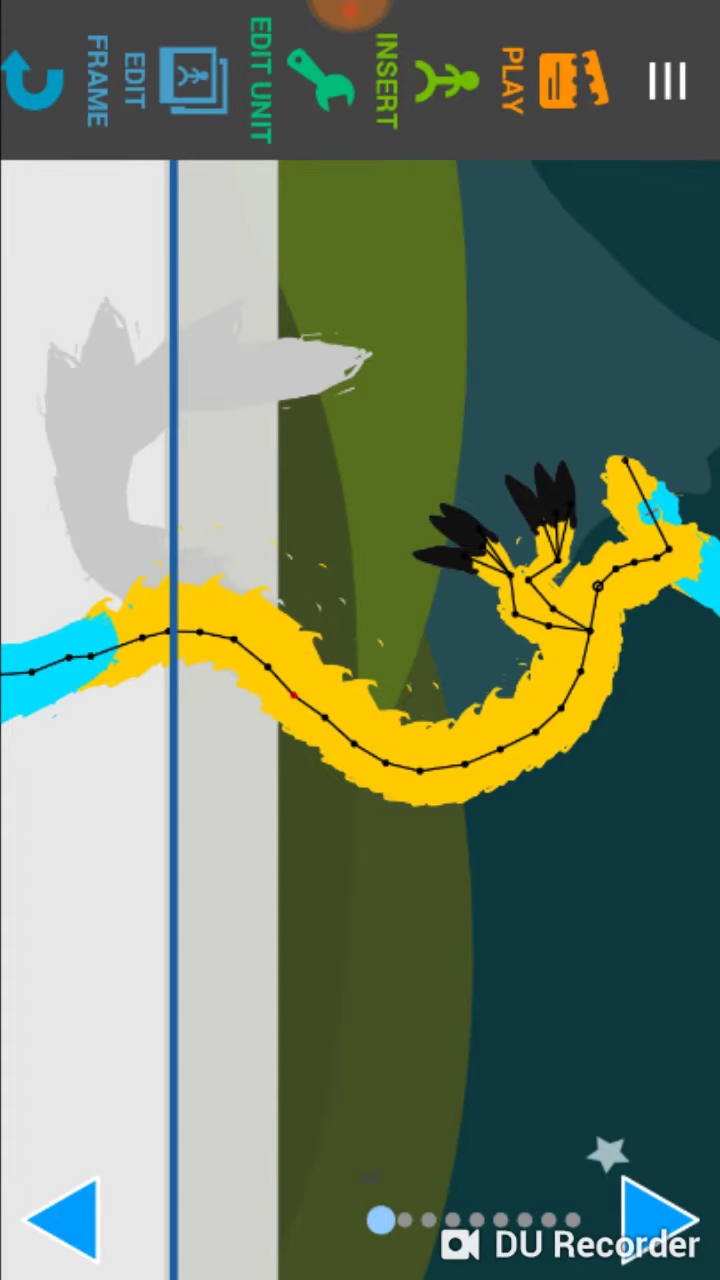
{"action": "left_click_drag", "start_coordinate": [293, 697], "coordinate": [290, 712]}
{"action": "left_click_drag", "start_coordinate": [100, 650], "coordinate": [110, 870]}
Let the tail hang down, then straighten it and its blue tip toward the lower right.
{"action": "left_click_drag", "start_coordinate": [420, 770], "coordinate": [465, 763]}
{"action": "mouse_move", "coordinate": [100, 880]}
{"action": "left_mouse_down"}
{"action": "mouse_move", "coordinate": [400, 1130]}
{"action": "mouse_move", "coordinate": [560, 1000]}
{"action": "left_mouse_up"}
{"action": "left_click_drag", "start_coordinate": [250, 1080], "coordinate": [150, 700]}
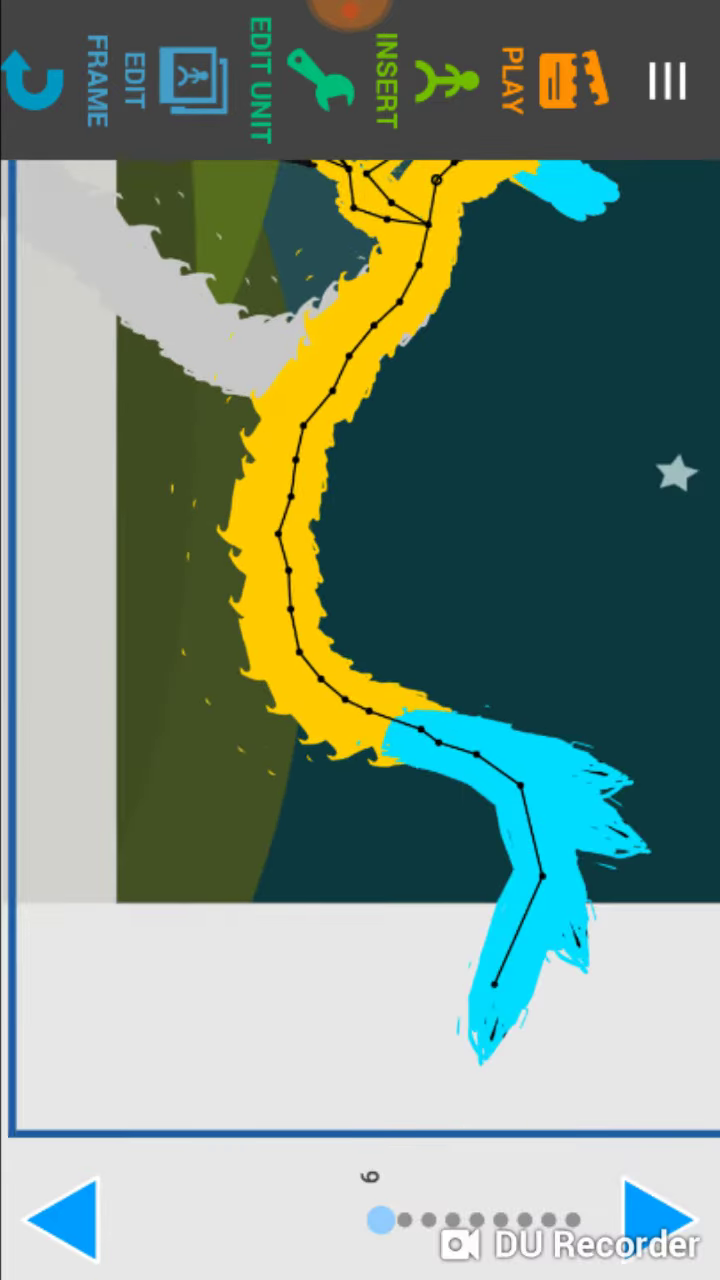
{"action": "left_click_drag", "start_coordinate": [400, 600], "coordinate": [280, 600]}
{"action": "mouse_move", "coordinate": [500, 990]}
{"action": "left_mouse_down"}
{"action": "mouse_move", "coordinate": [415, 985]}
{"action": "mouse_move", "coordinate": [530, 905]}
{"action": "mouse_move", "coordinate": [575, 805]}
{"action": "left_mouse_up"}
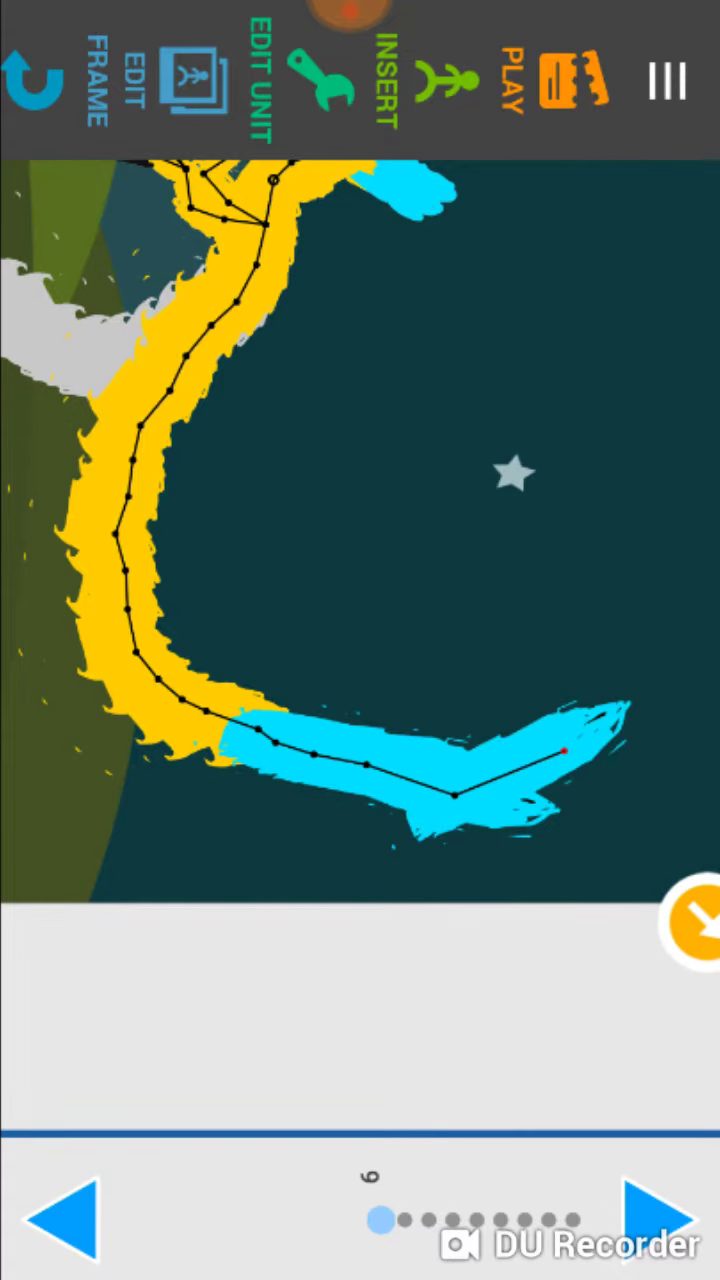
{"action": "left_click_drag", "start_coordinate": [565, 750], "coordinate": [625, 700]}
Finish straightening the blue tail tip and shift the whole serpent up and left.
{"action": "left_click_drag", "start_coordinate": [455, 795], "coordinate": [540, 760]}
{"action": "left_click", "coordinate": [693, 922]}
{"action": "left_click_drag", "start_coordinate": [300, 450], "coordinate": [420, 730]}
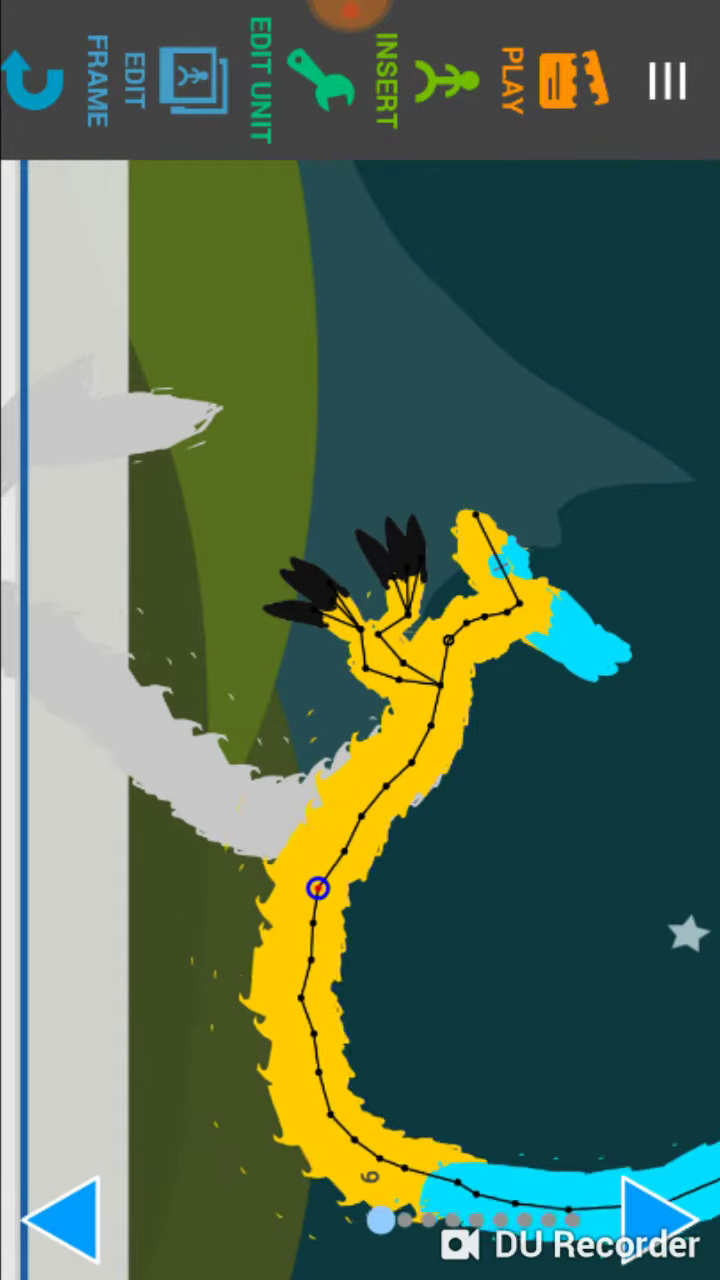
{"action": "left_click_drag", "start_coordinate": [318, 888], "coordinate": [262, 815]}
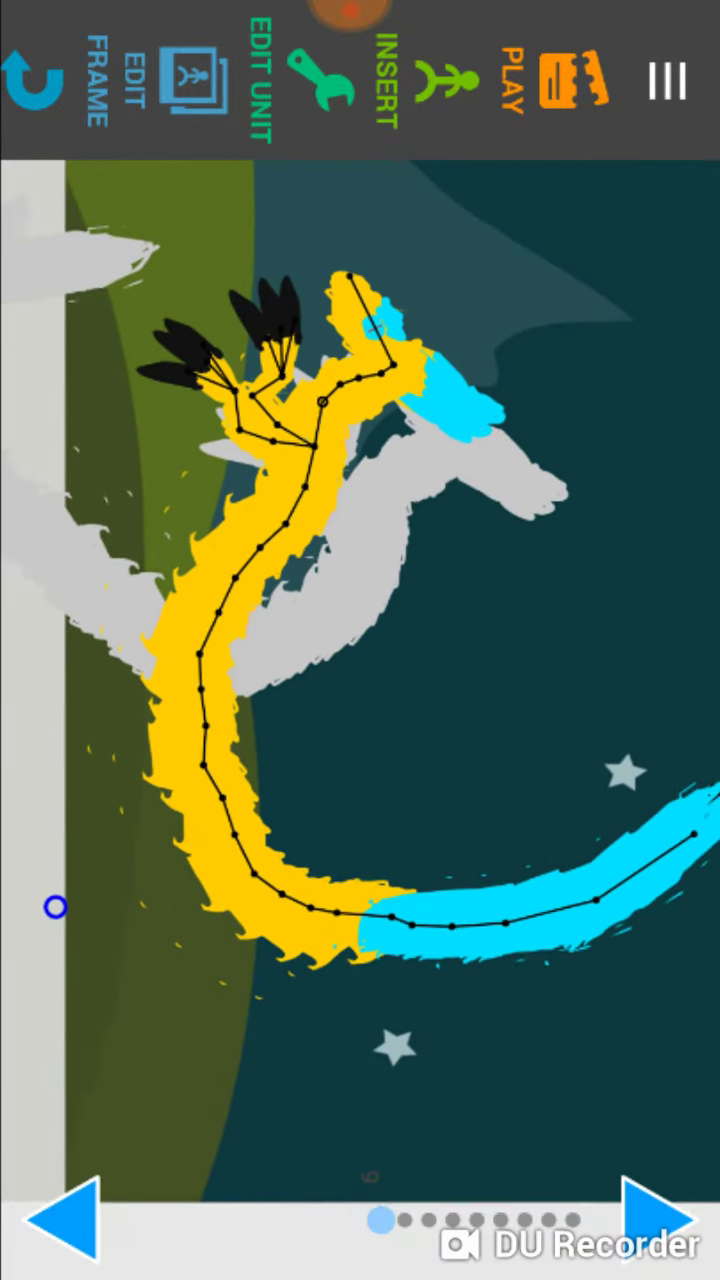
{"action": "left_click_drag", "start_coordinate": [400, 700], "coordinate": [340, 780]}
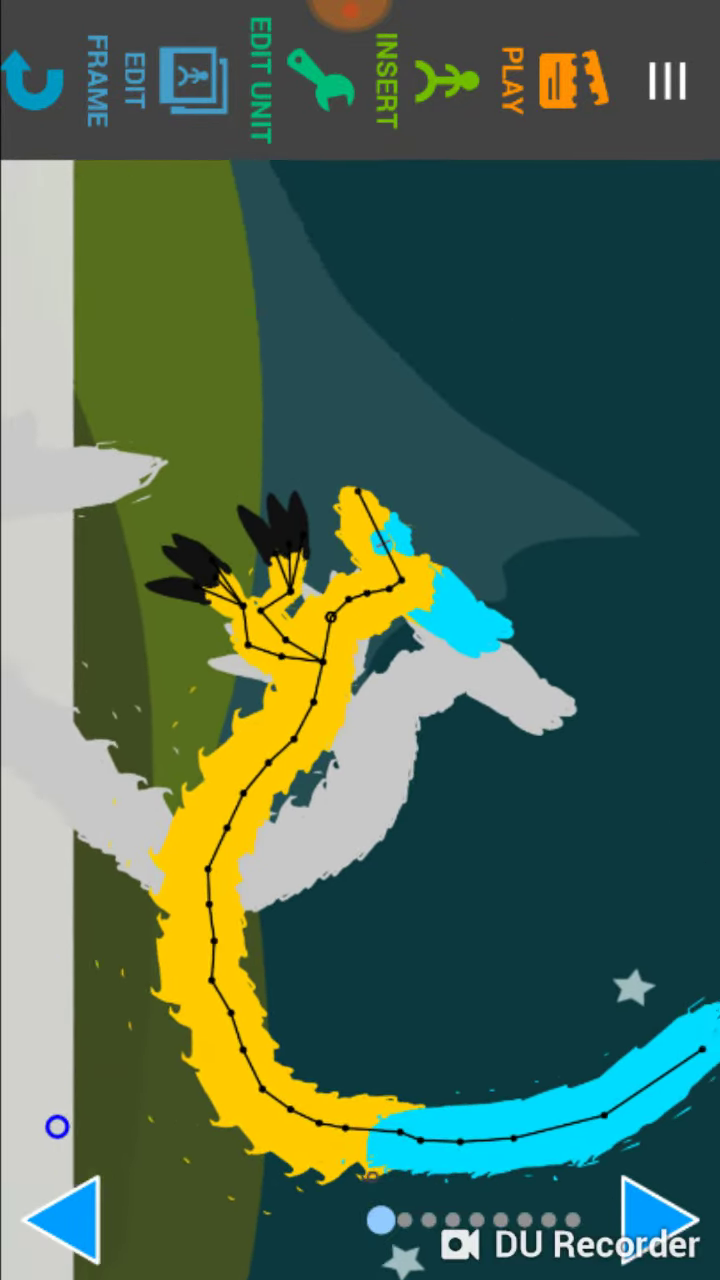
Re-curve the serpent's lower body and curl the blue tail upward.
{"action": "left_click", "coordinate": [282, 790]}
{"action": "left_click_drag", "start_coordinate": [230, 1020], "coordinate": [300, 1040]}
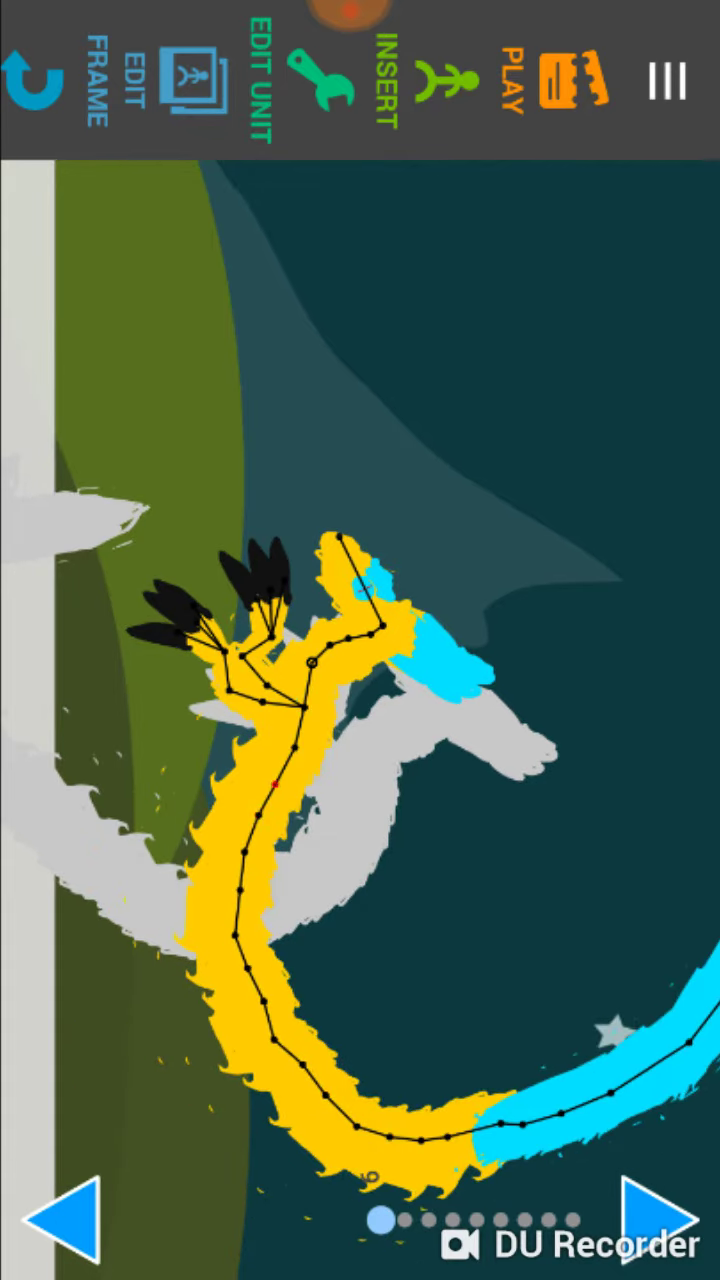
{"action": "left_click_drag", "start_coordinate": [560, 1100], "coordinate": [640, 980]}
{"action": "left_click_drag", "start_coordinate": [450, 500], "coordinate": [260, 320]}
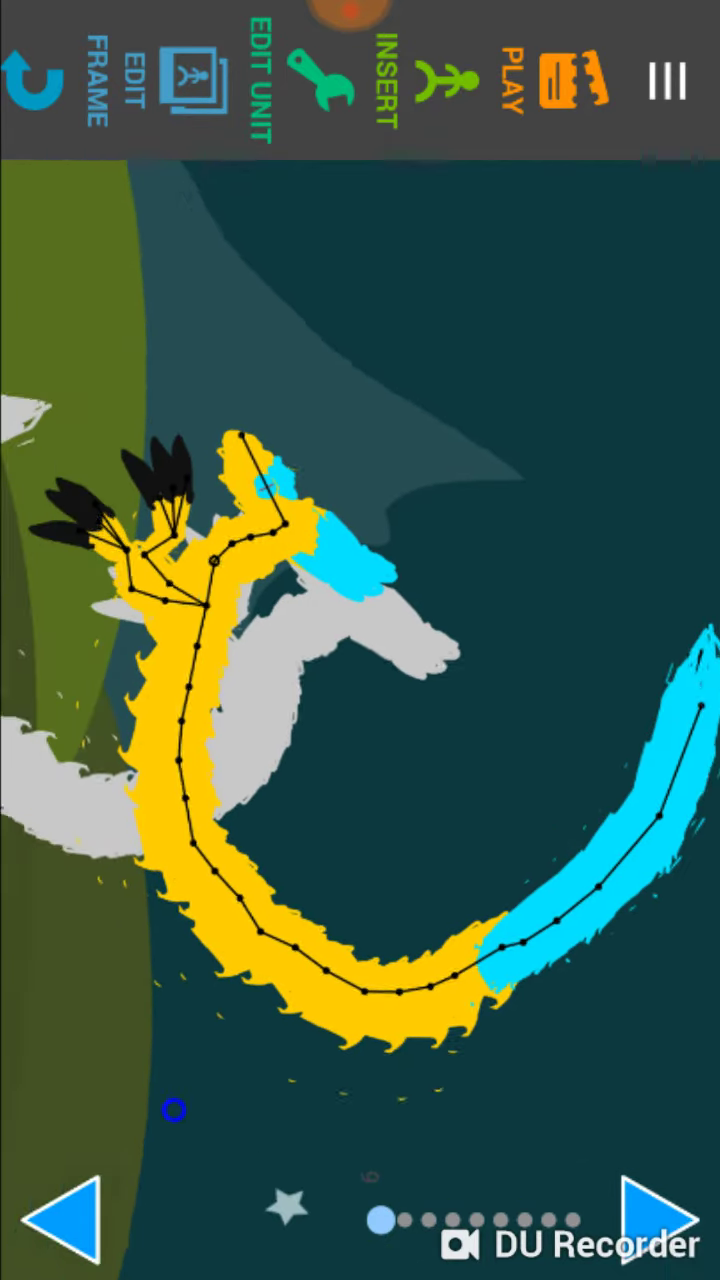
{"action": "left_click_drag", "start_coordinate": [300, 600], "coordinate": [500, 800]}
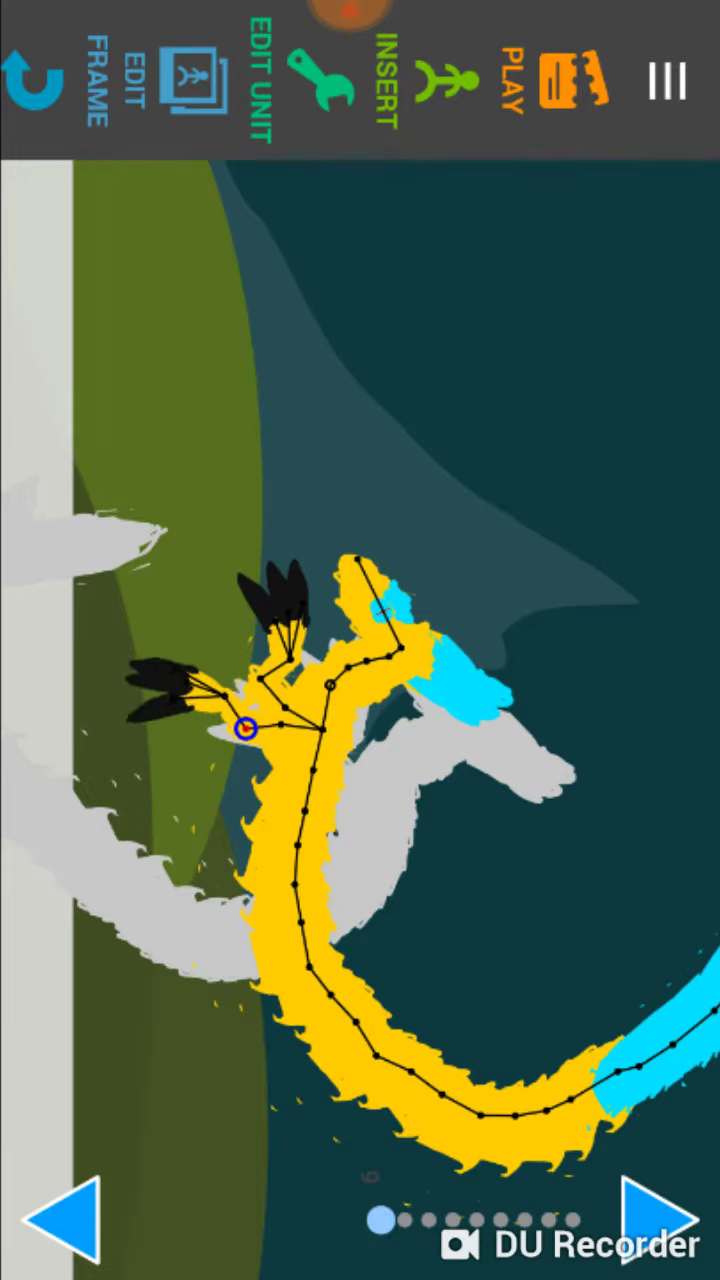
Tuck the front claws closer to the head and lower one toward the chest.
{"action": "mouse_move", "coordinate": [244, 728]}
{"action": "left_mouse_down"}
{"action": "mouse_move", "coordinate": [175, 697]}
{"action": "mouse_move", "coordinate": [194, 678]}
{"action": "left_mouse_up"}
{"action": "mouse_move", "coordinate": [240, 640]}
{"action": "left_mouse_down"}
{"action": "mouse_move", "coordinate": [212, 641]}
{"action": "mouse_move", "coordinate": [248, 645]}
{"action": "mouse_move", "coordinate": [235, 625]}
{"action": "left_mouse_up"}
{"action": "left_click", "coordinate": [244, 728]}
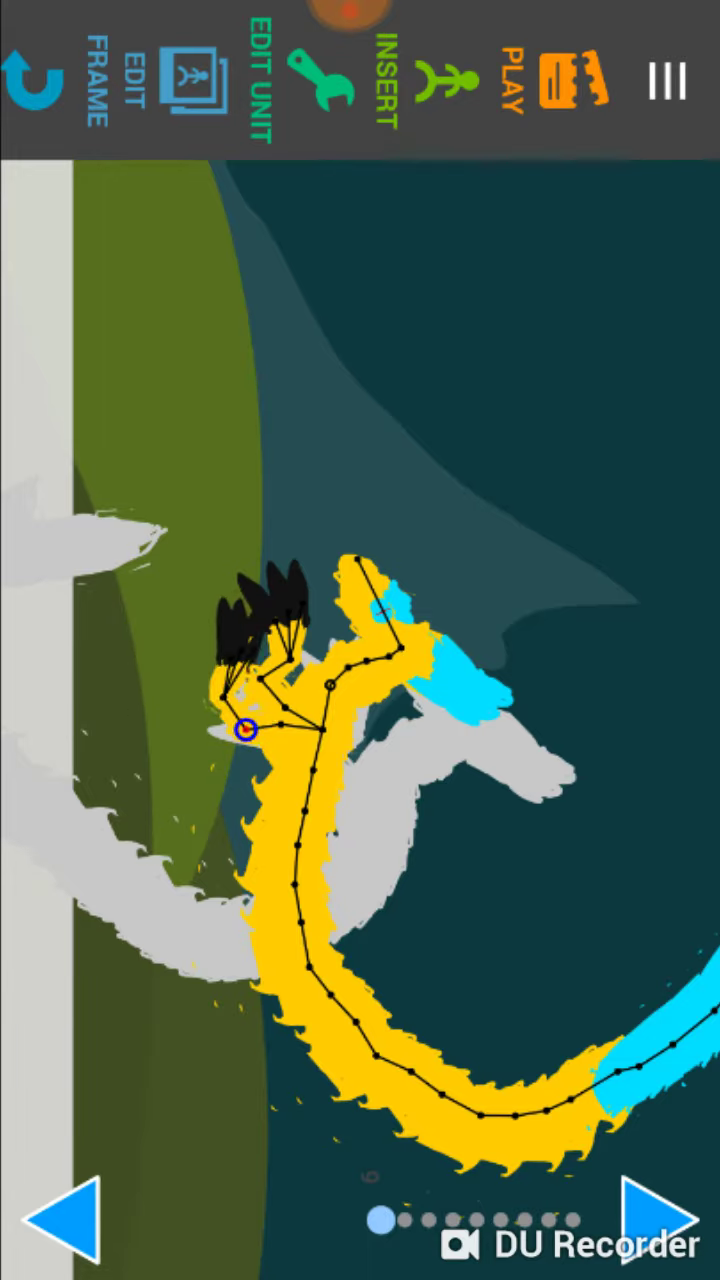
{"action": "left_click_drag", "start_coordinate": [244, 720], "coordinate": [283, 745]}
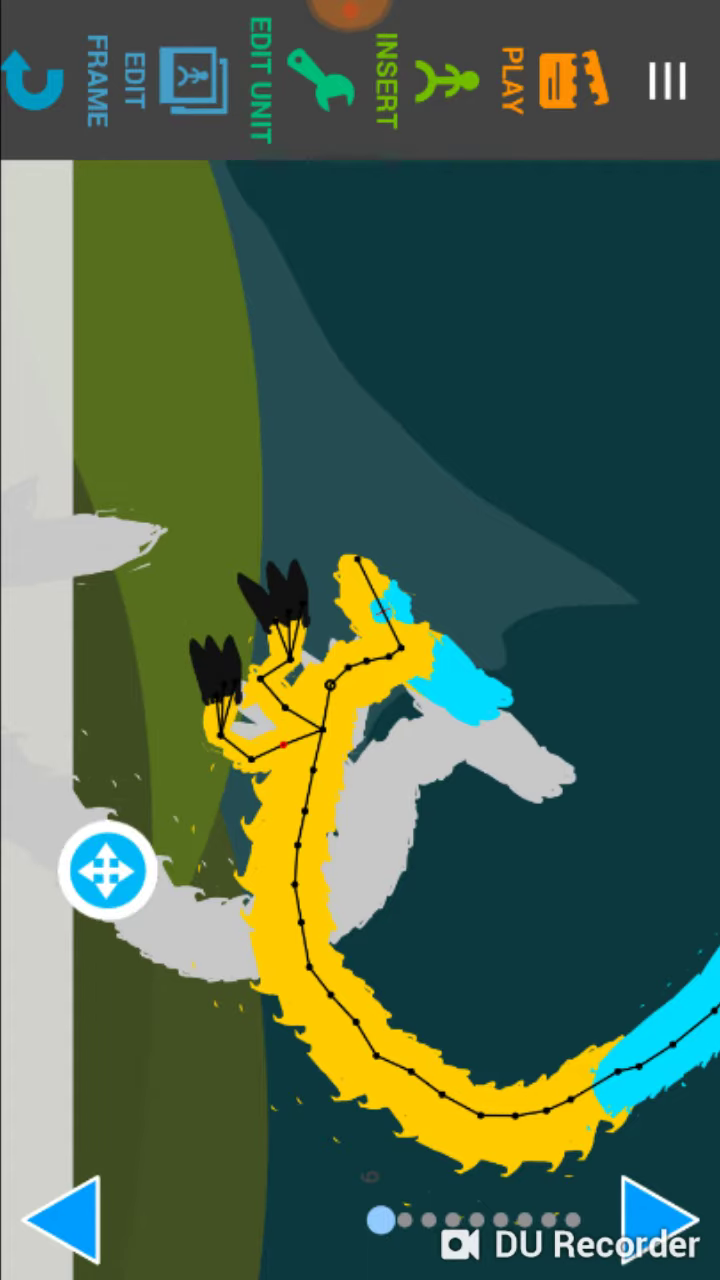
{"action": "mouse_move", "coordinate": [300, 600]}
{"action": "left_mouse_down"}
{"action": "mouse_move", "coordinate": [290, 620]}
{"action": "mouse_move", "coordinate": [300, 610]}
{"action": "left_mouse_up"}
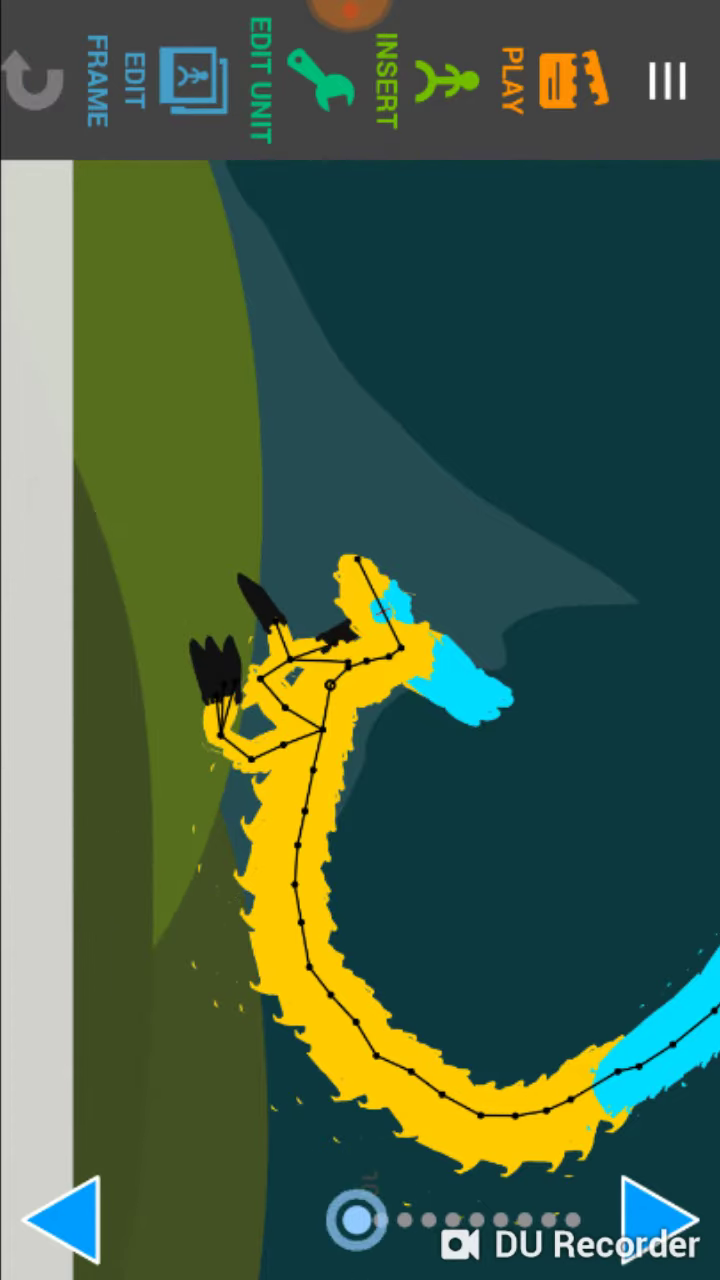
On a new frame, rotate and raise the claws near the head, then swing them down-left.
{"action": "left_click", "coordinate": [660, 1215]}
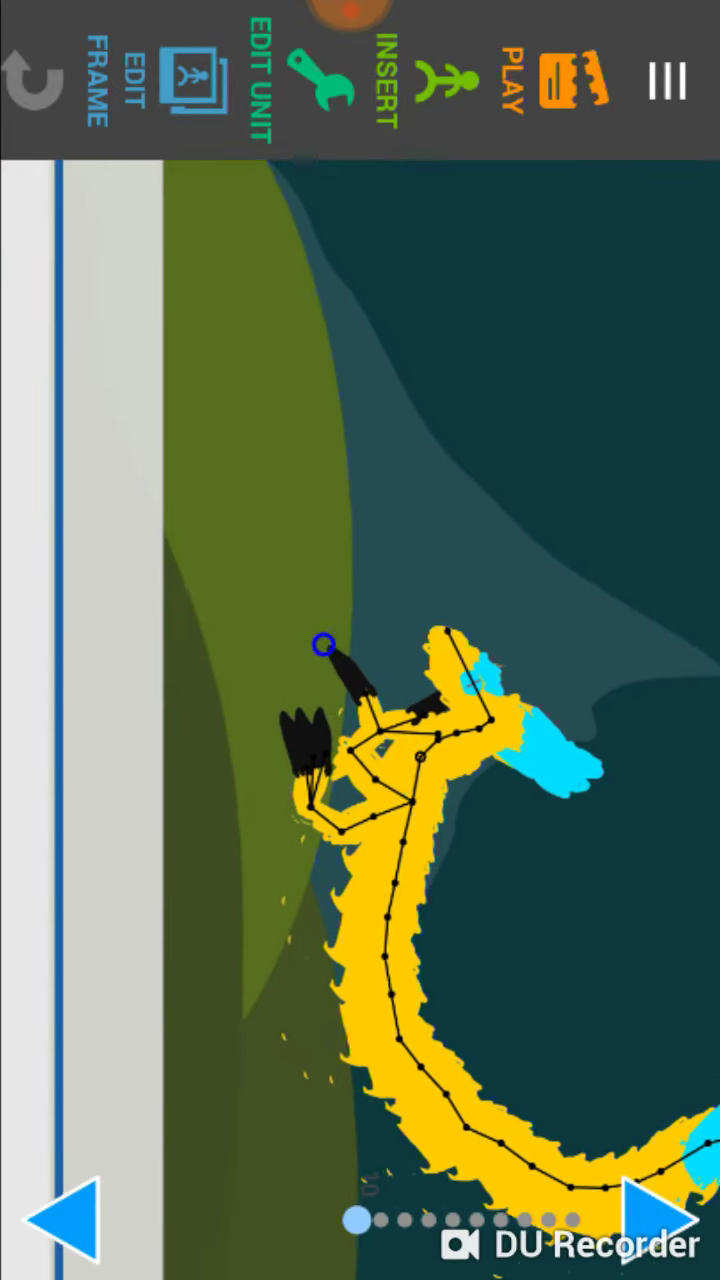
{"action": "left_click_drag", "start_coordinate": [303, 640], "coordinate": [410, 705]}
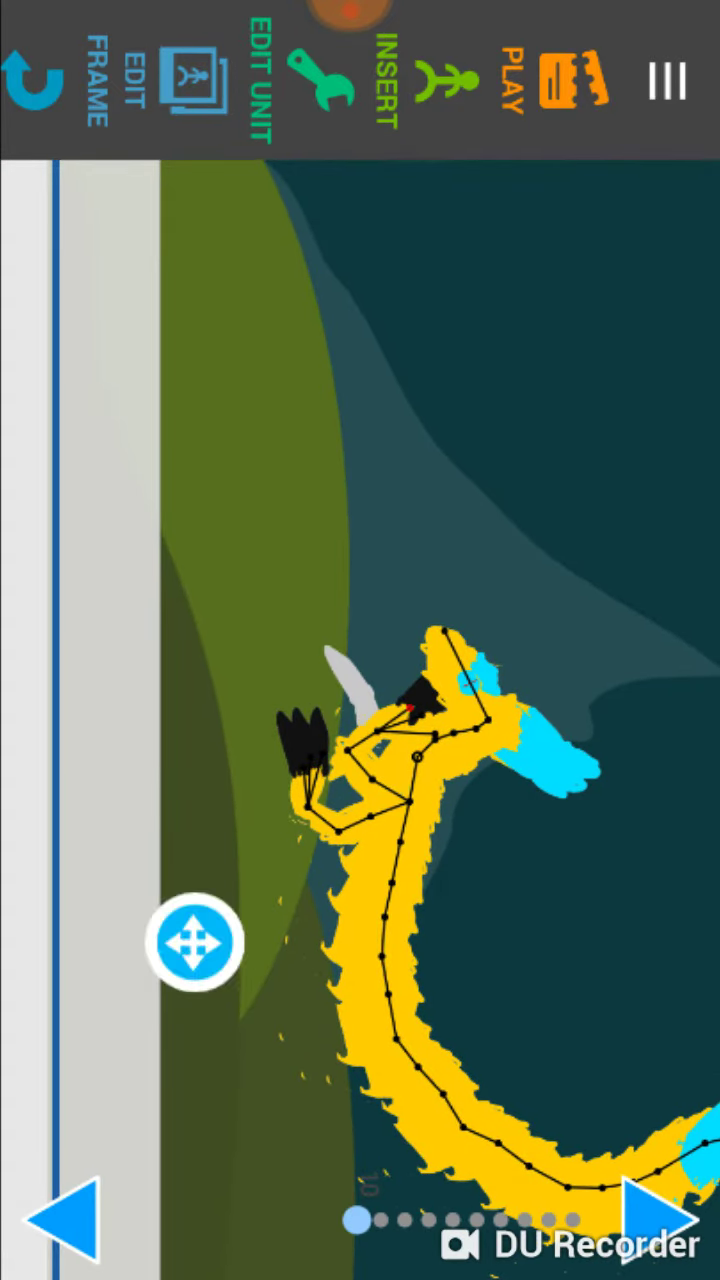
{"action": "mouse_move", "coordinate": [333, 715]}
{"action": "left_mouse_down"}
{"action": "mouse_move", "coordinate": [345, 700]}
{"action": "mouse_move", "coordinate": [290, 700]}
{"action": "mouse_move", "coordinate": [370, 680]}
{"action": "left_mouse_up"}
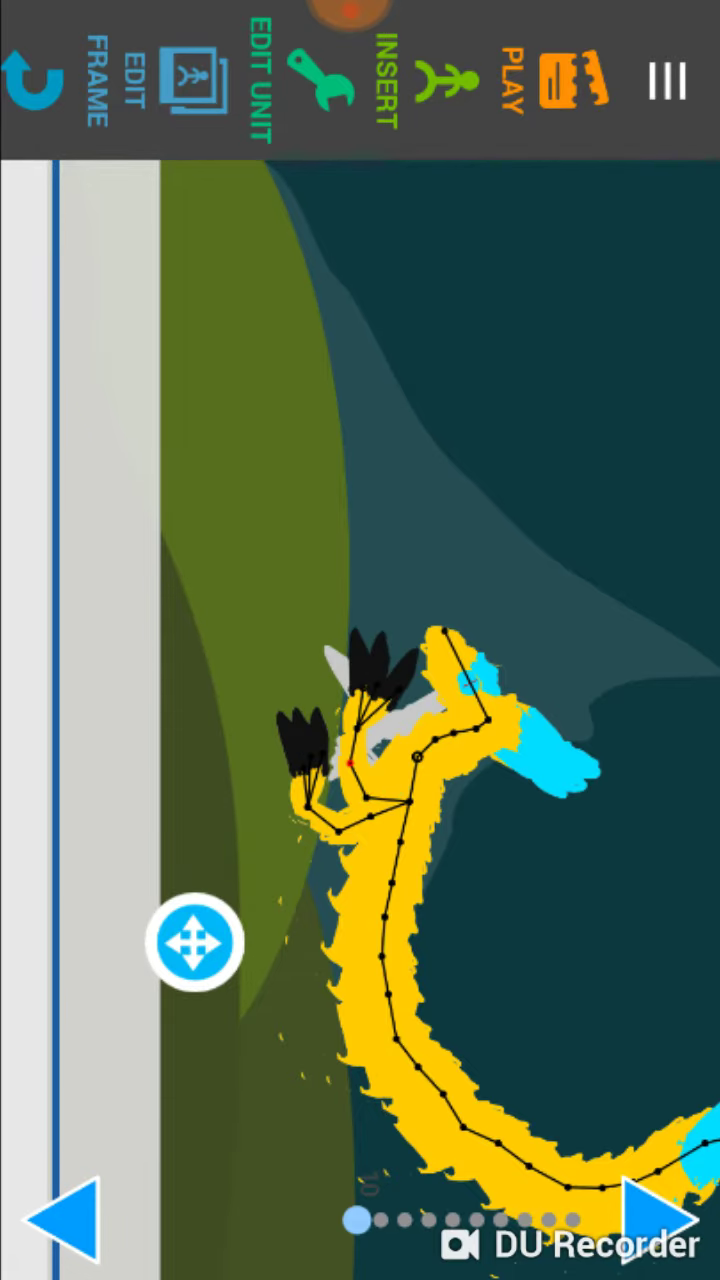
{"action": "left_click_drag", "start_coordinate": [365, 795], "coordinate": [332, 808]}
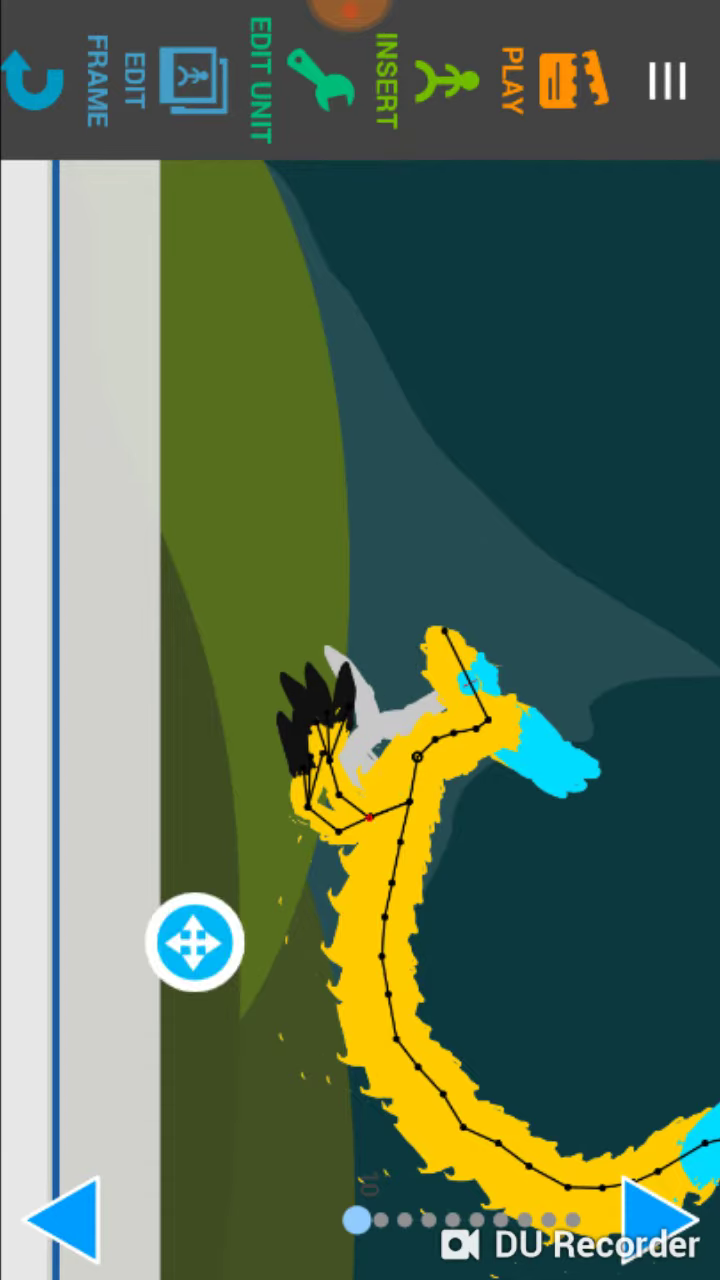
{"action": "left_click_drag", "start_coordinate": [300, 730], "coordinate": [280, 730]}
{"action": "mouse_move", "coordinate": [332, 825]}
{"action": "left_mouse_down"}
{"action": "mouse_move", "coordinate": [300, 812]}
{"action": "mouse_move", "coordinate": [322, 800]}
{"action": "left_mouse_up"}
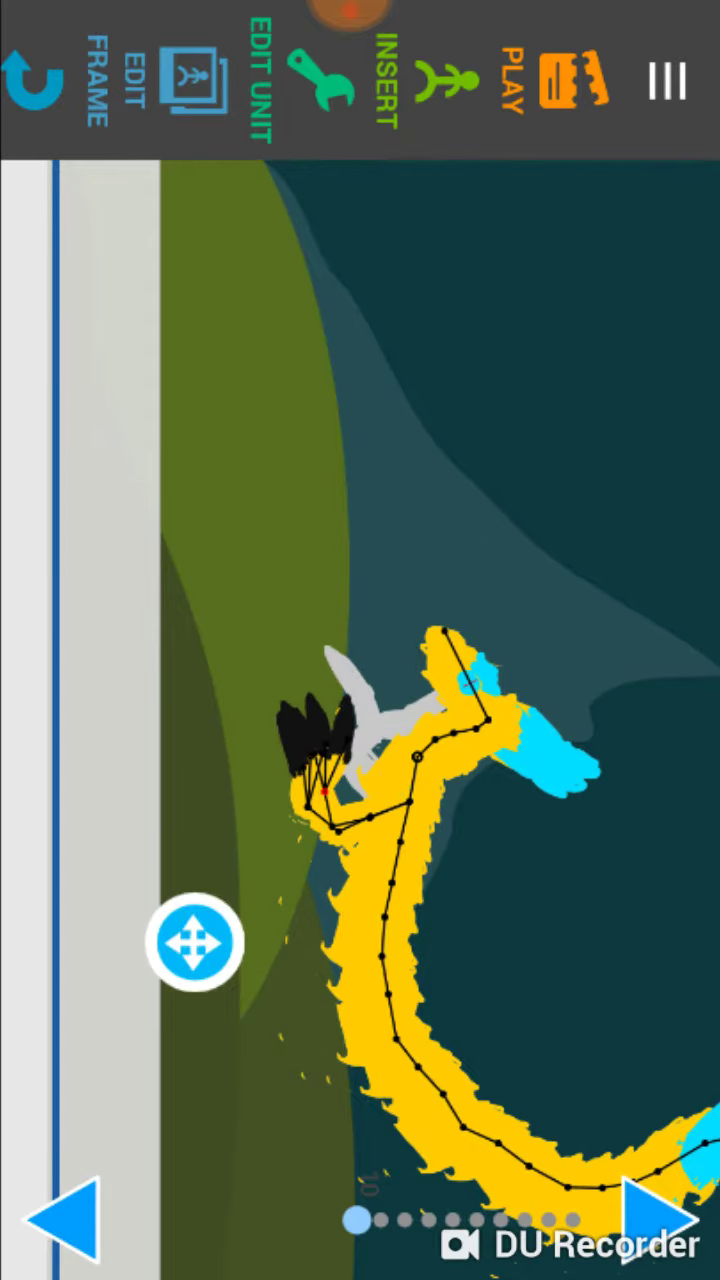
{"action": "left_click_drag", "start_coordinate": [500, 900], "coordinate": [350, 560]}
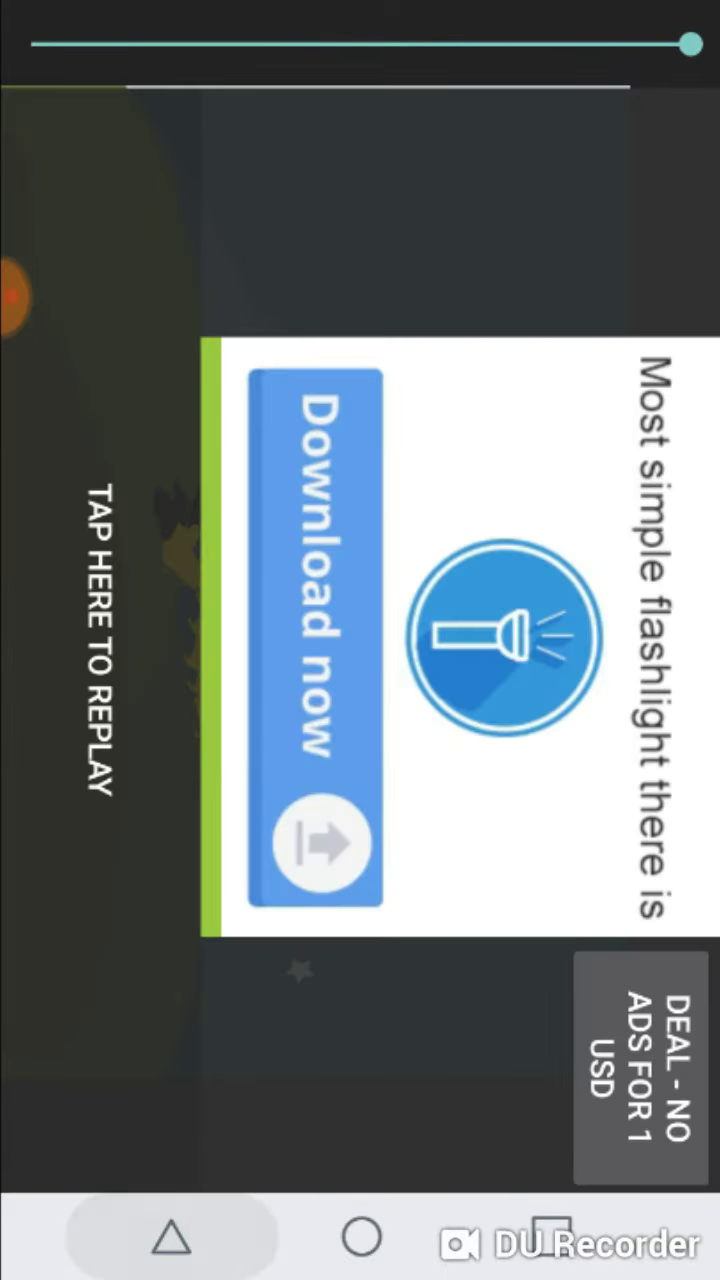
{"action": "left_click", "coordinate": [171, 1238]}
Bend the blue tail tip progressively further down across two new frames.
{"action": "mouse_move", "coordinate": [500, 700]}
{"action": "left_mouse_down"}
{"action": "mouse_move", "coordinate": [150, 550]}
{"action": "mouse_move", "coordinate": [200, 600]}
{"action": "left_mouse_up"}
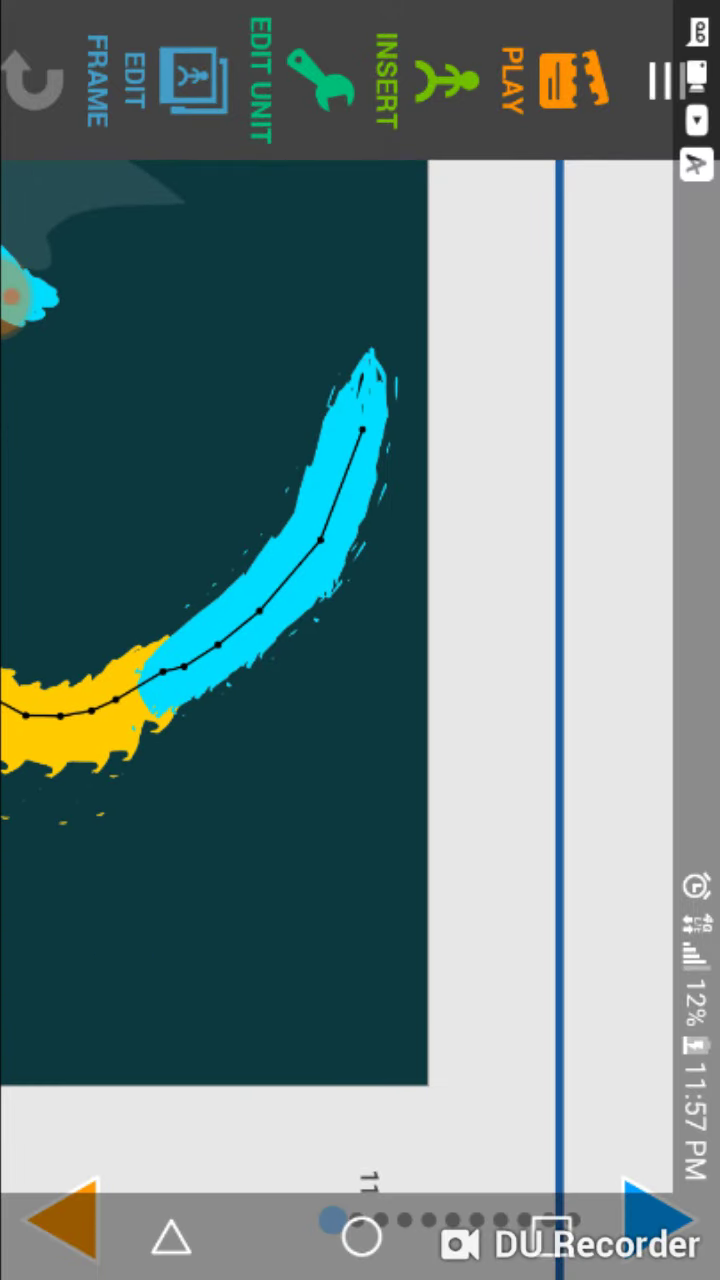
{"action": "left_click_drag", "start_coordinate": [365, 430], "coordinate": [272, 645]}
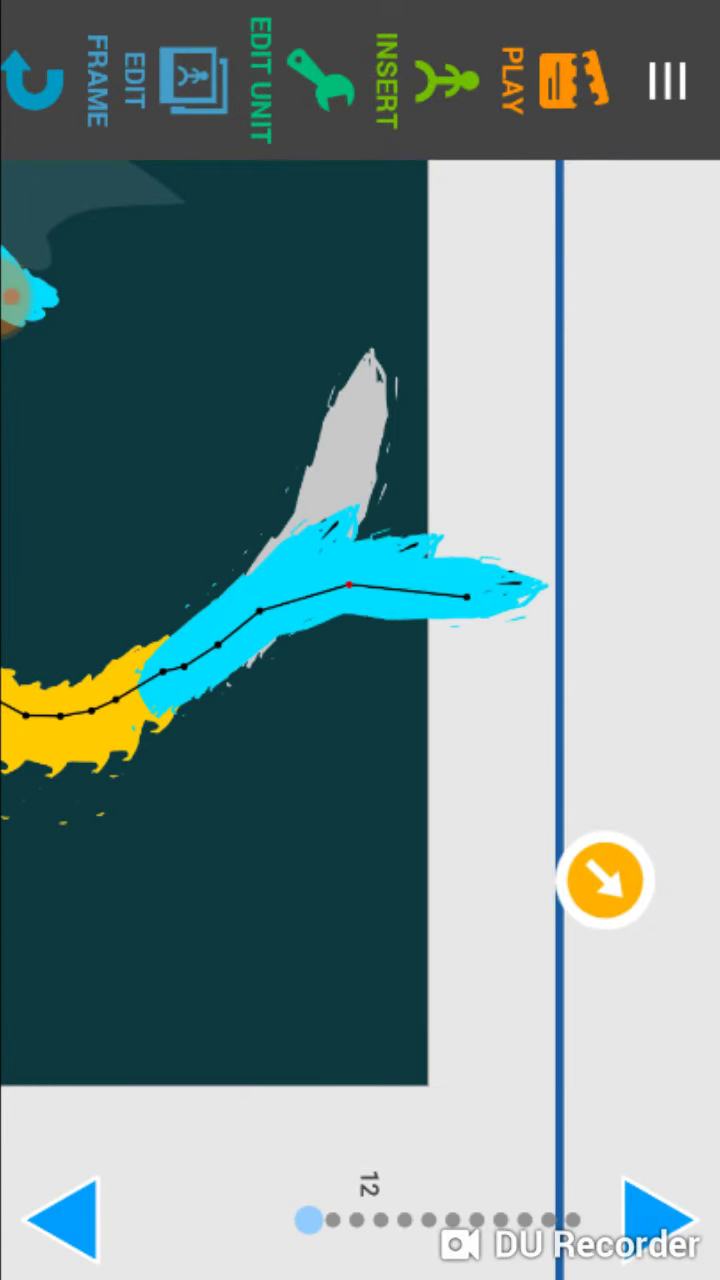
{"action": "left_click", "coordinate": [660, 1218]}
{"action": "left_click_drag", "start_coordinate": [450, 740], "coordinate": [310, 900]}
{"action": "left_click", "coordinate": [660, 1218]}
{"action": "left_click_drag", "start_coordinate": [200, 600], "coordinate": [380, 600]}
{"action": "left_click_drag", "start_coordinate": [250, 600], "coordinate": [330, 600]}
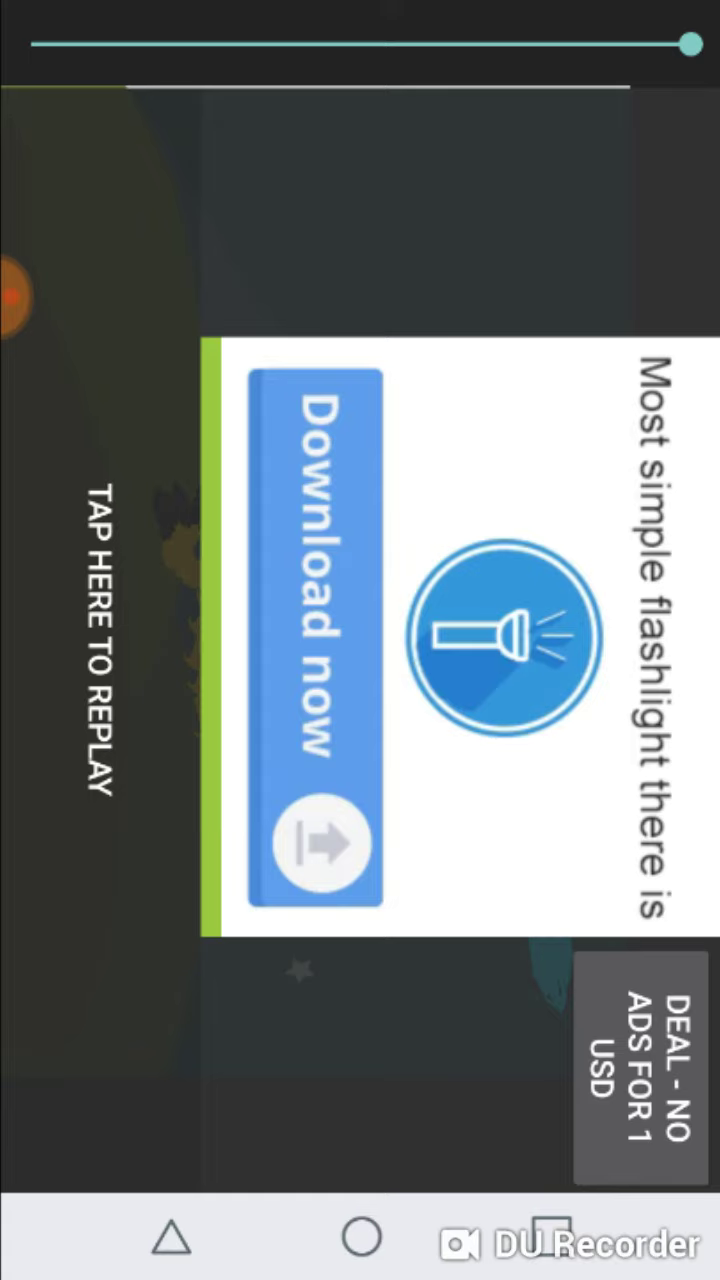
Let the 14-frame serpent tail-swing preview finish until the ad and replay prompt appear.
{"action": "left_click_drag", "start_coordinate": [10, 295], "coordinate": [210, 43]}
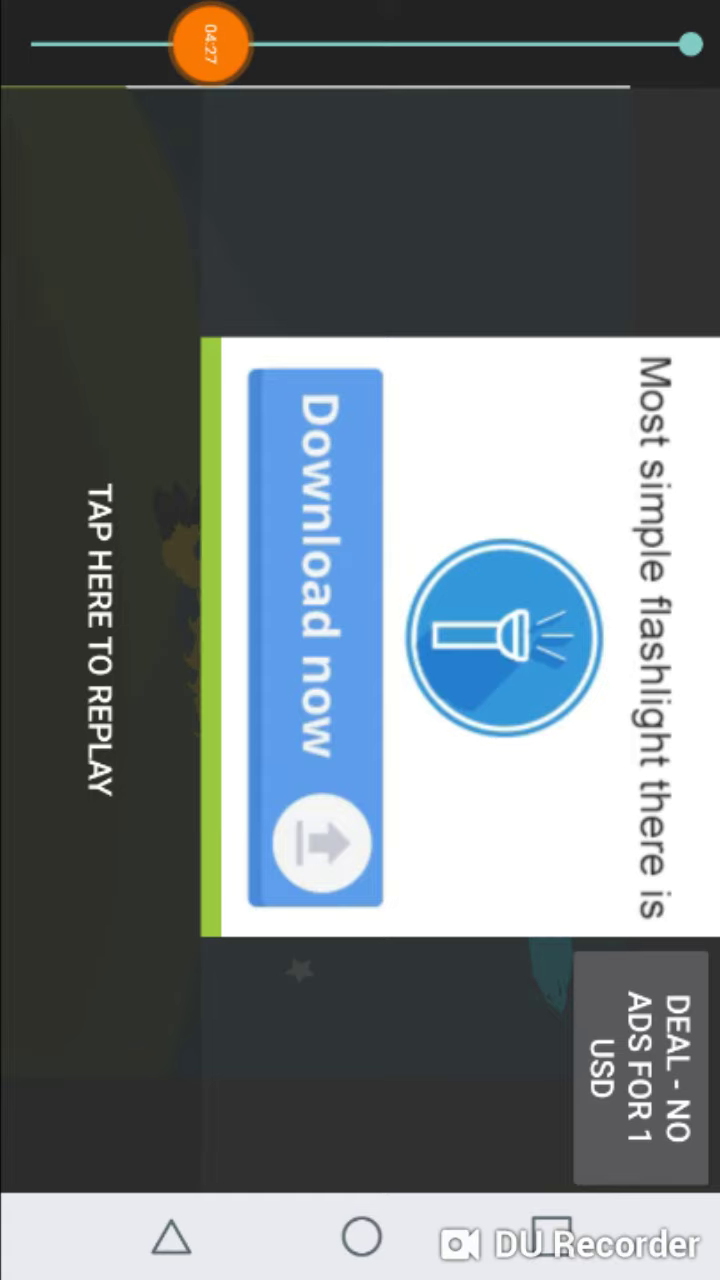
{"action": "left_click", "coordinate": [210, 43]}
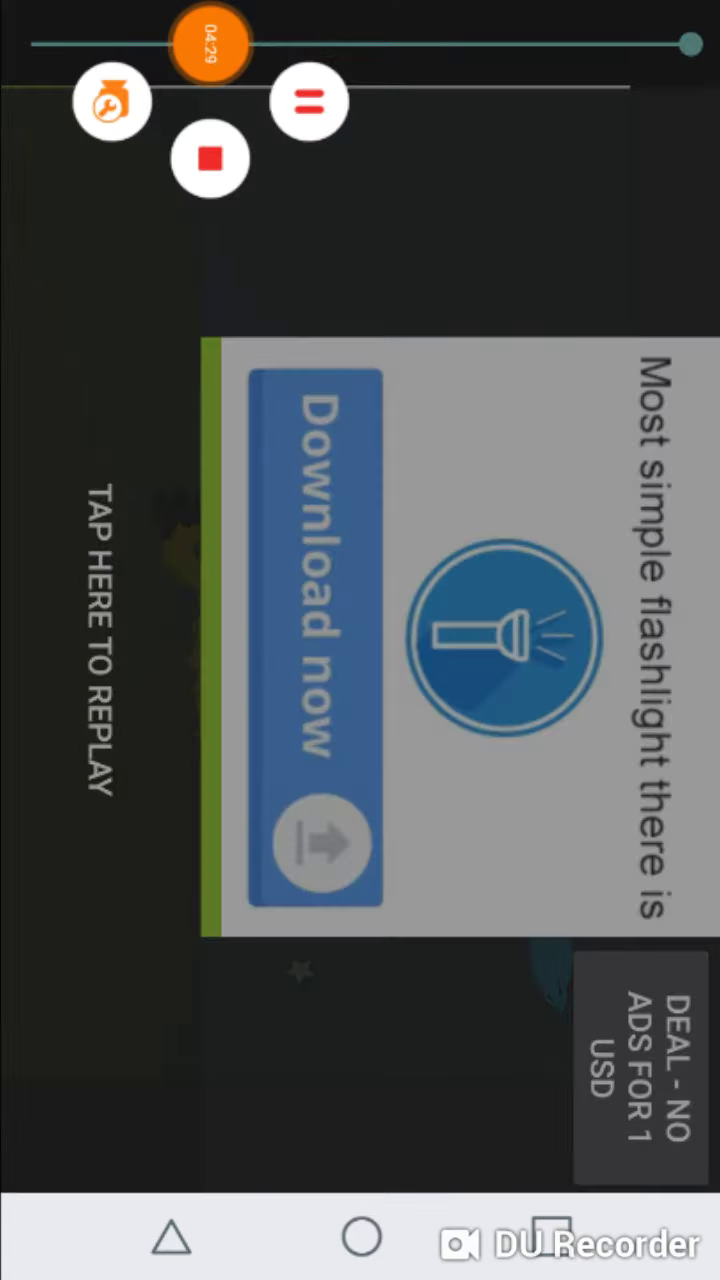